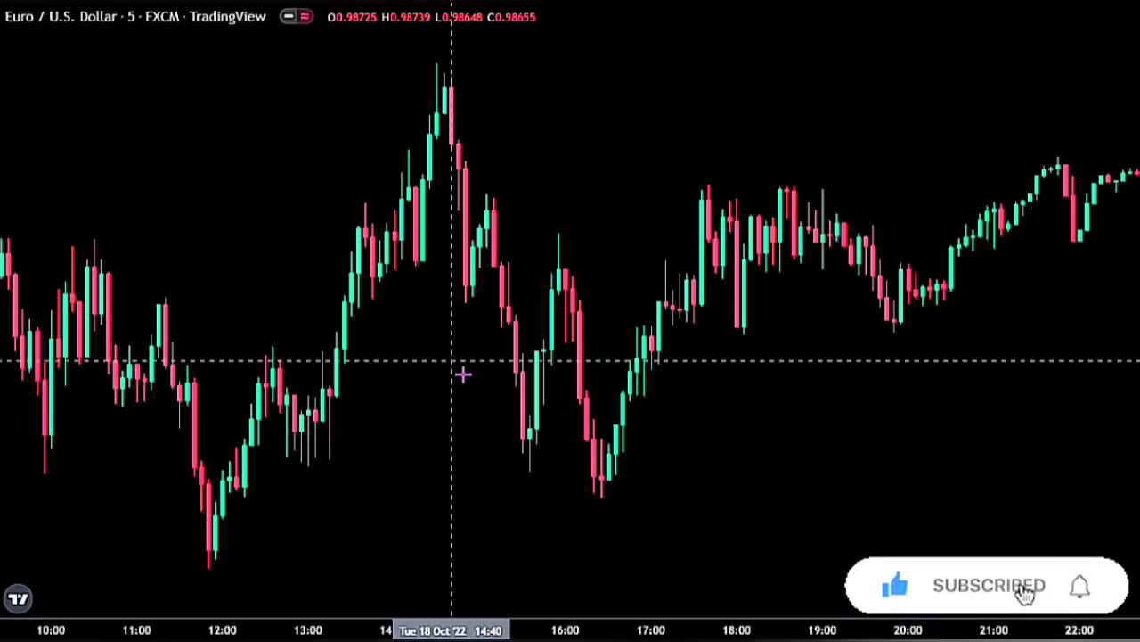
Add the Range Filter Buy and Sell 5min and Cycle Channel Oscillator [LazyBear] indicators to the chart
key(slash)
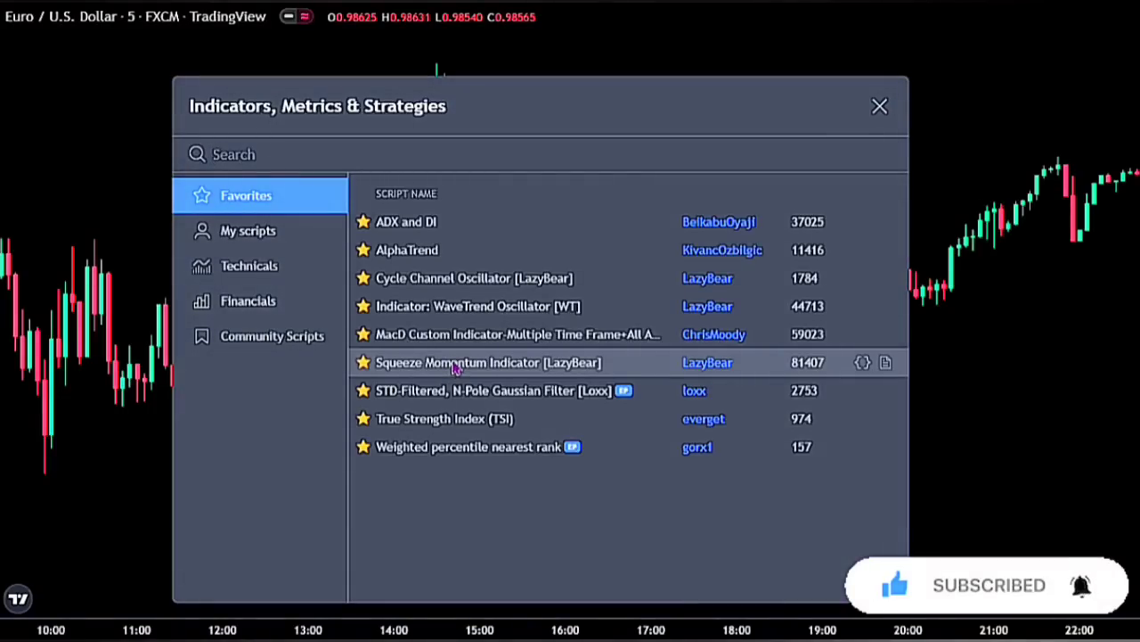
text(RANGE FILTER)
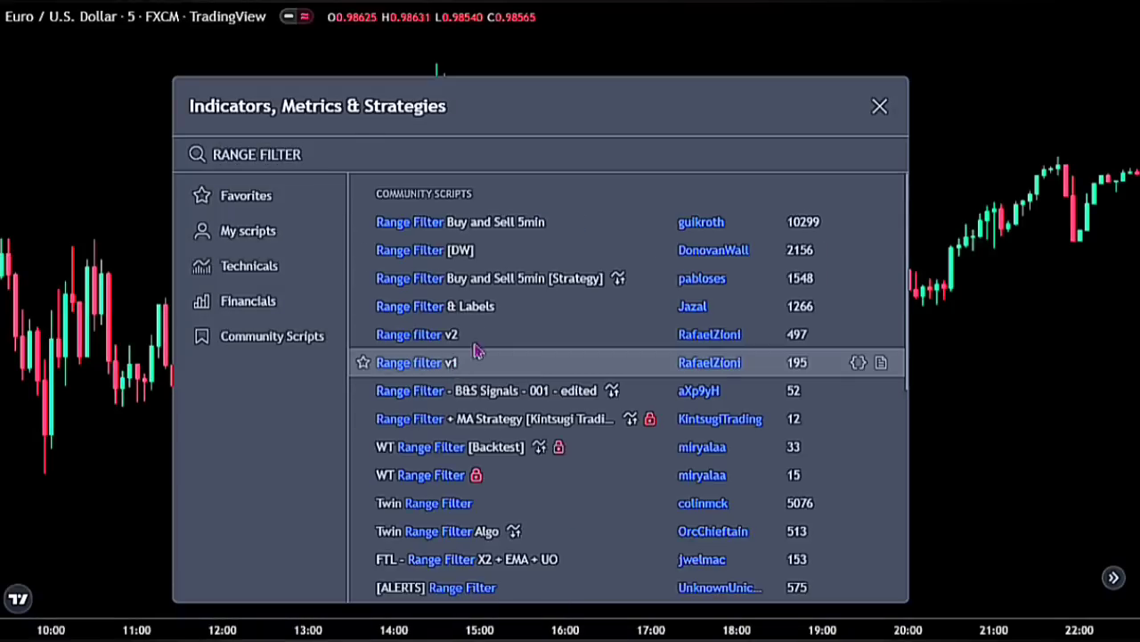
click(533, 229)
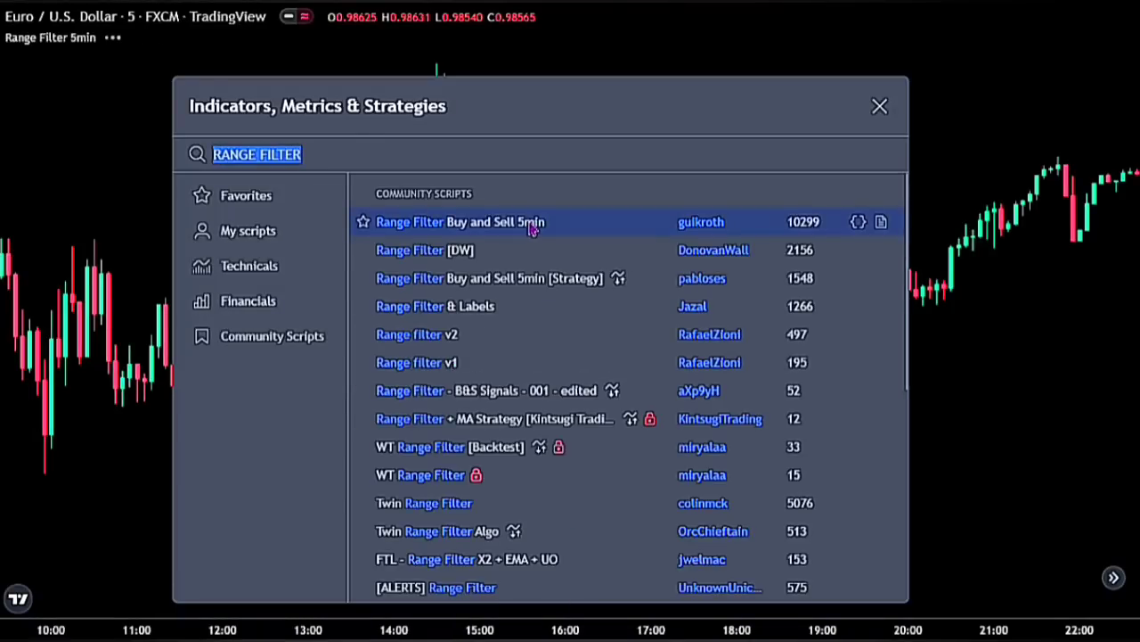
text(CYCLE CHA)
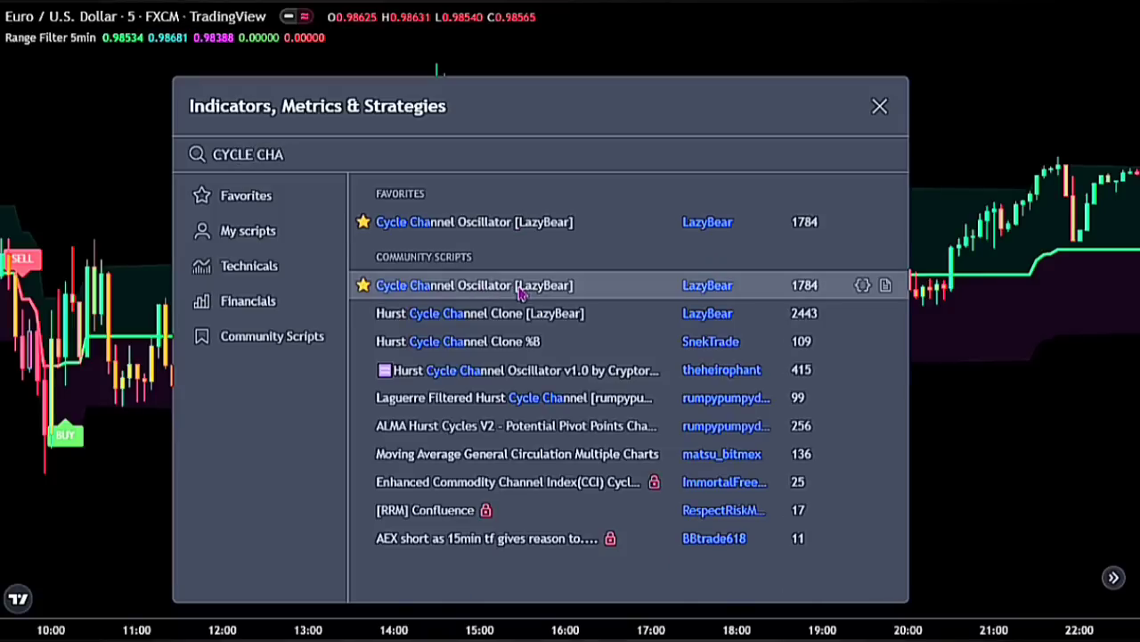
click(521, 287)
Find the community script True Strength Index (TSI), add it to the chart, and close the indicator library
text(T)
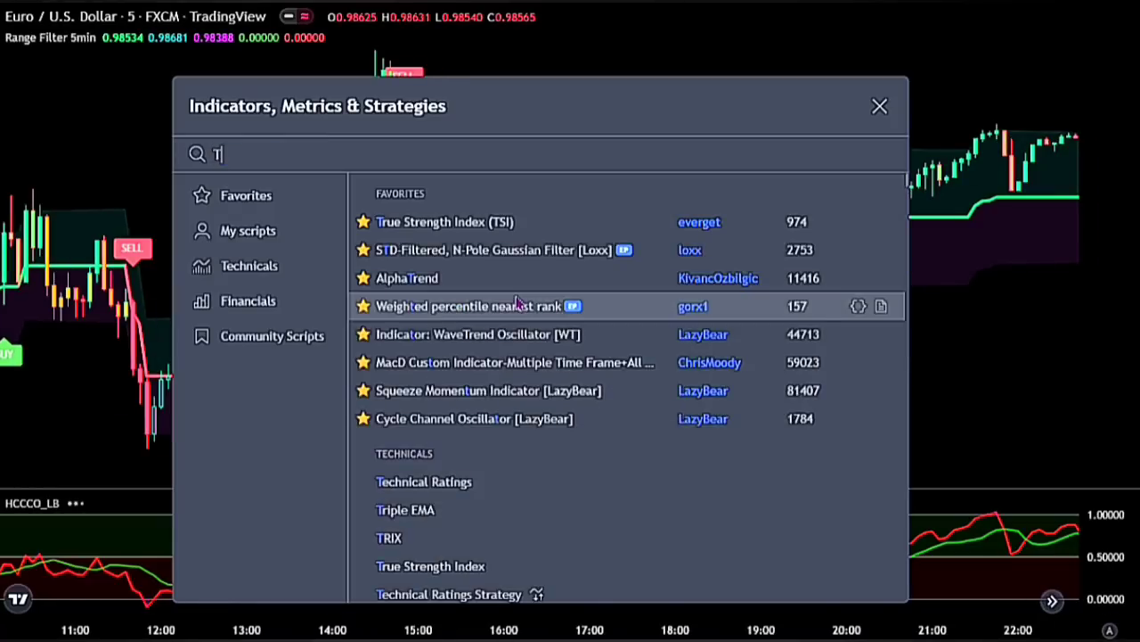
text(SI)
scroll(523, 357, down, 3)
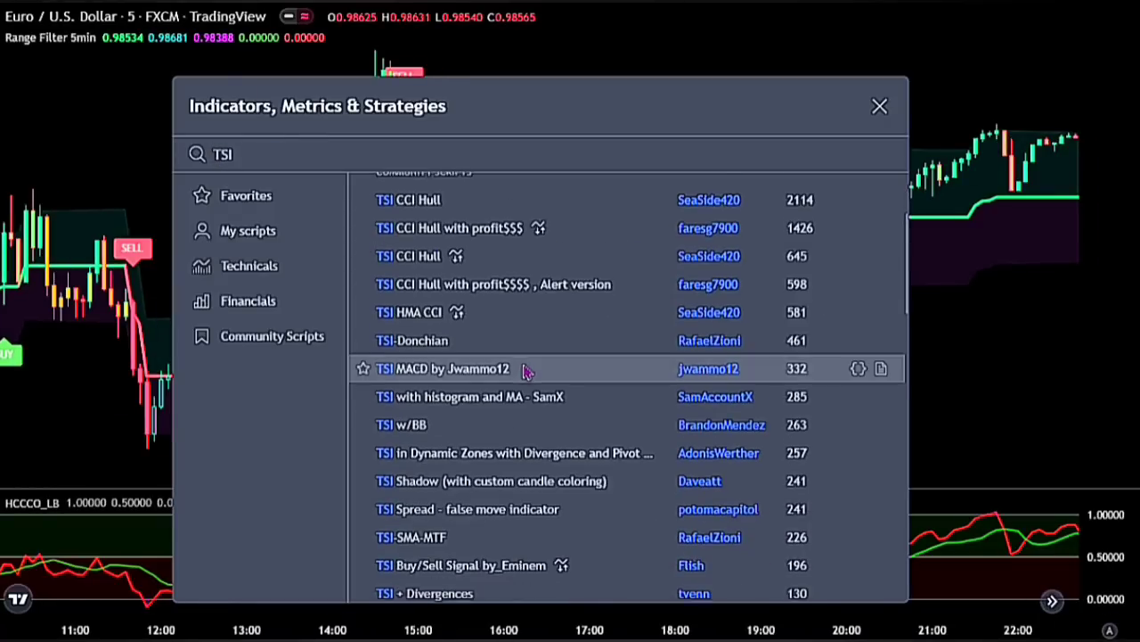
scroll(525, 370, down, 8)
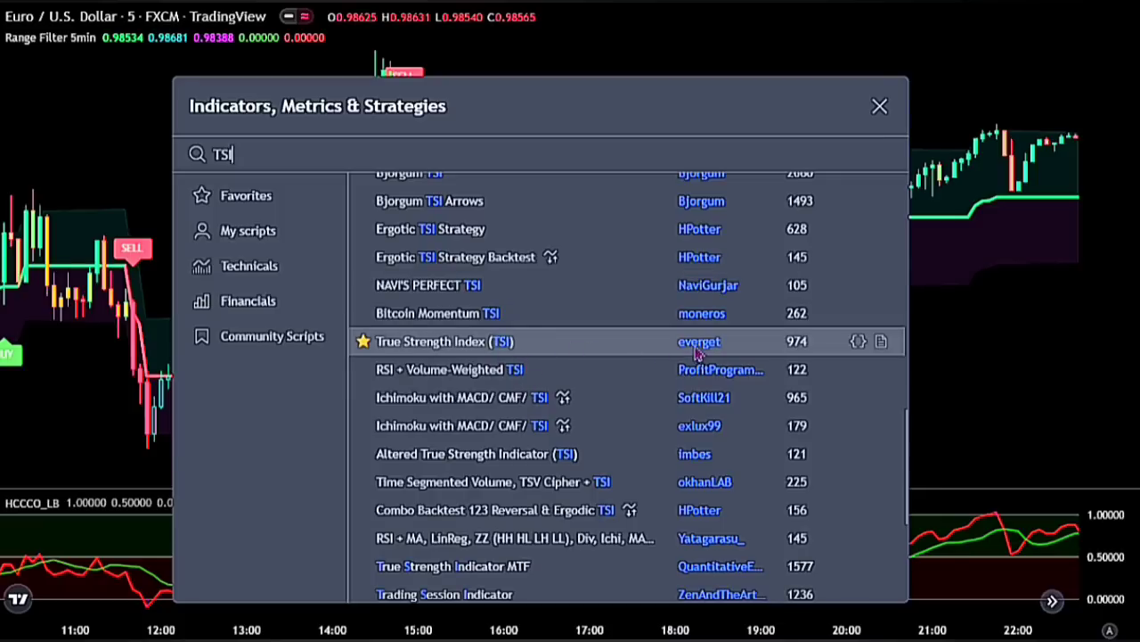
click(638, 352)
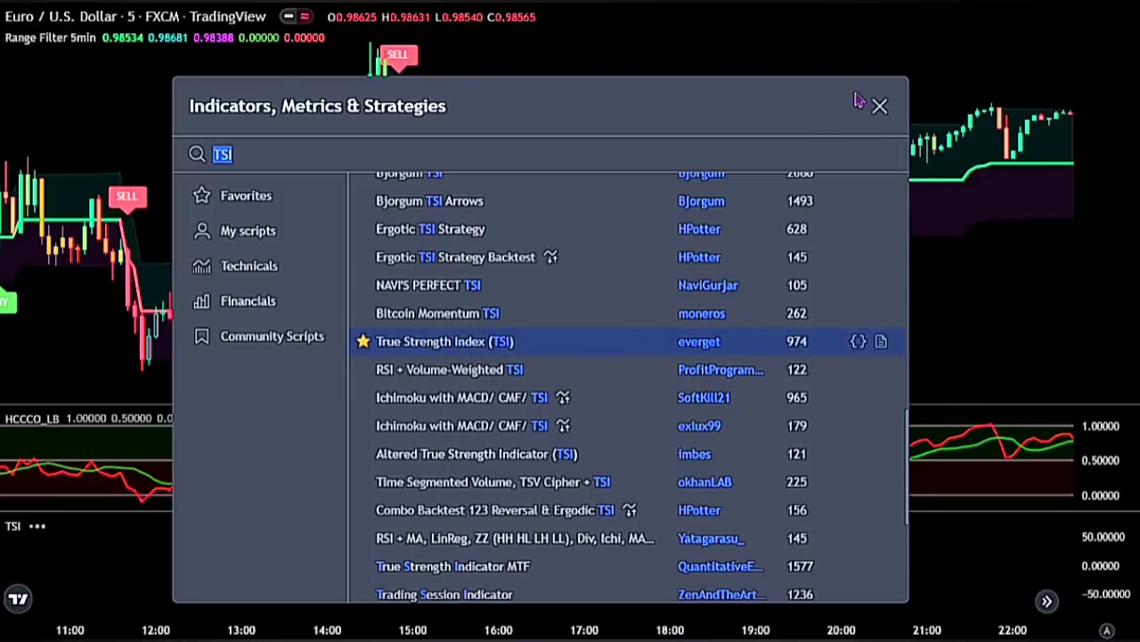
click(879, 108)
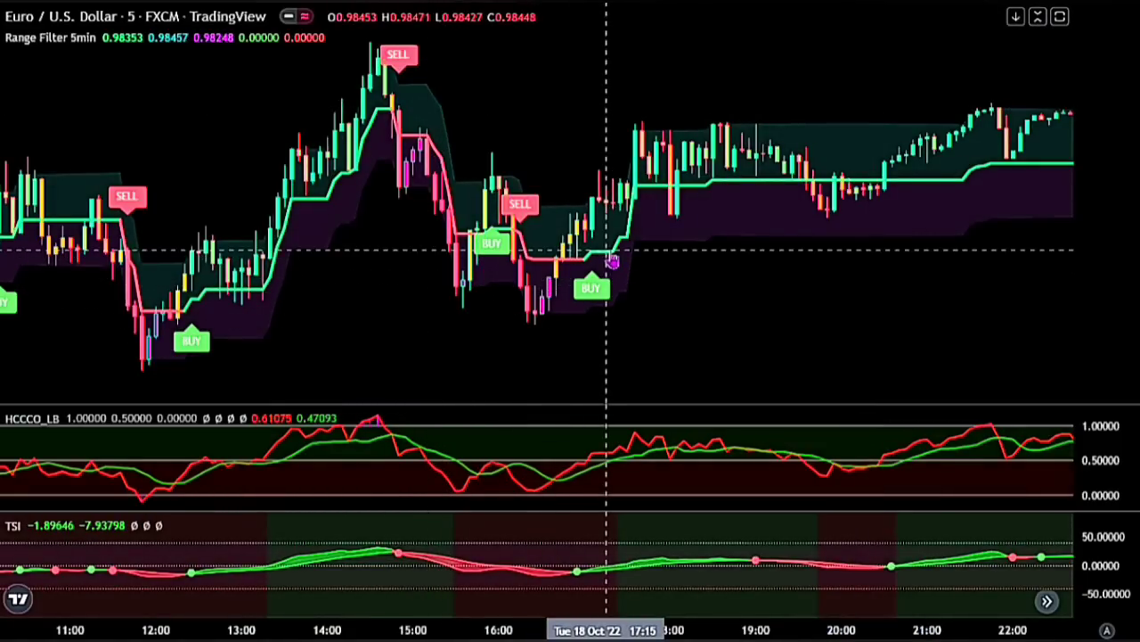
Set the Range Filter 5min indicator's Sampling Period to 20 and Range Multiplier to 1.15
double_click(612, 260)
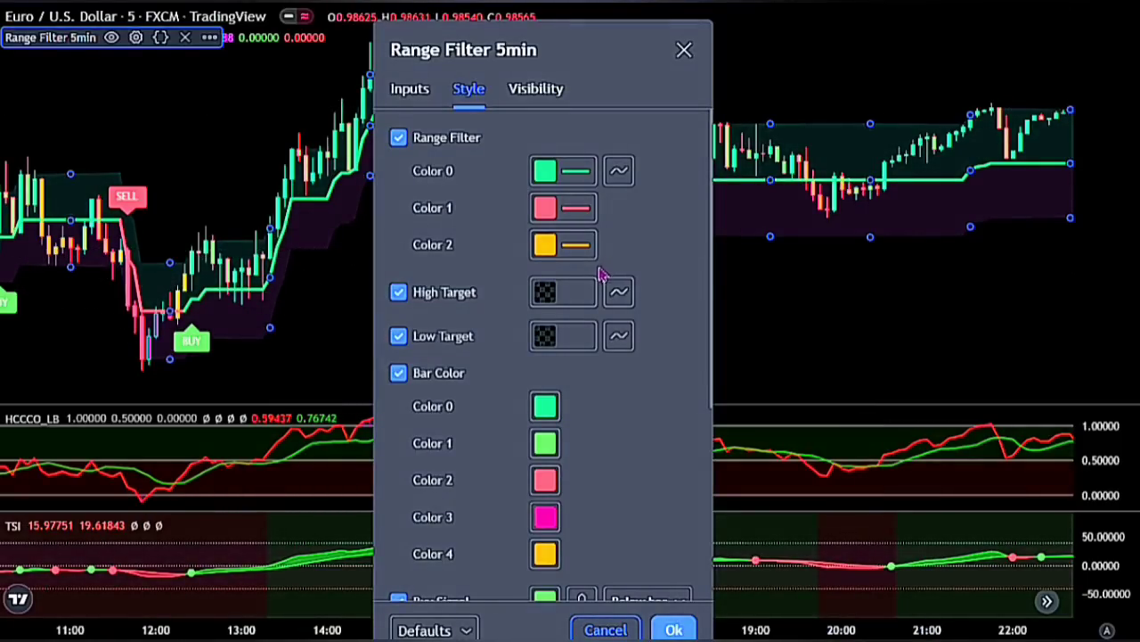
click(412, 91)
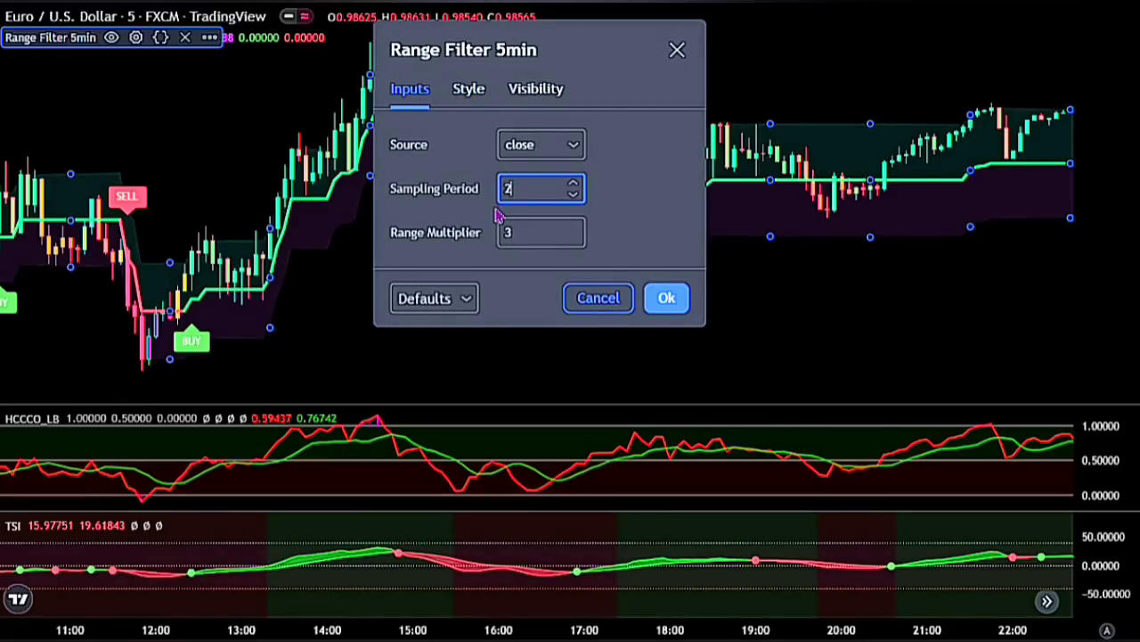
key(Tab)
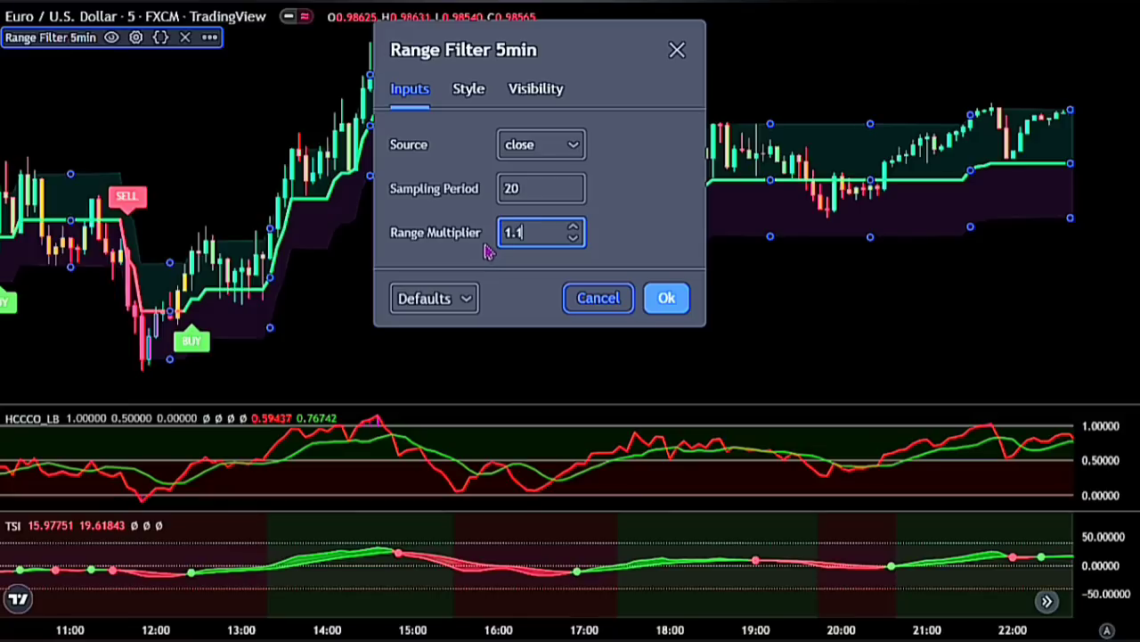
text(1.15)
Hide the Range Filter's line, High Target, Low Target, Bar Color, High Target Range and Low Target Range, keeping only the buy and sell signals
click(468, 90)
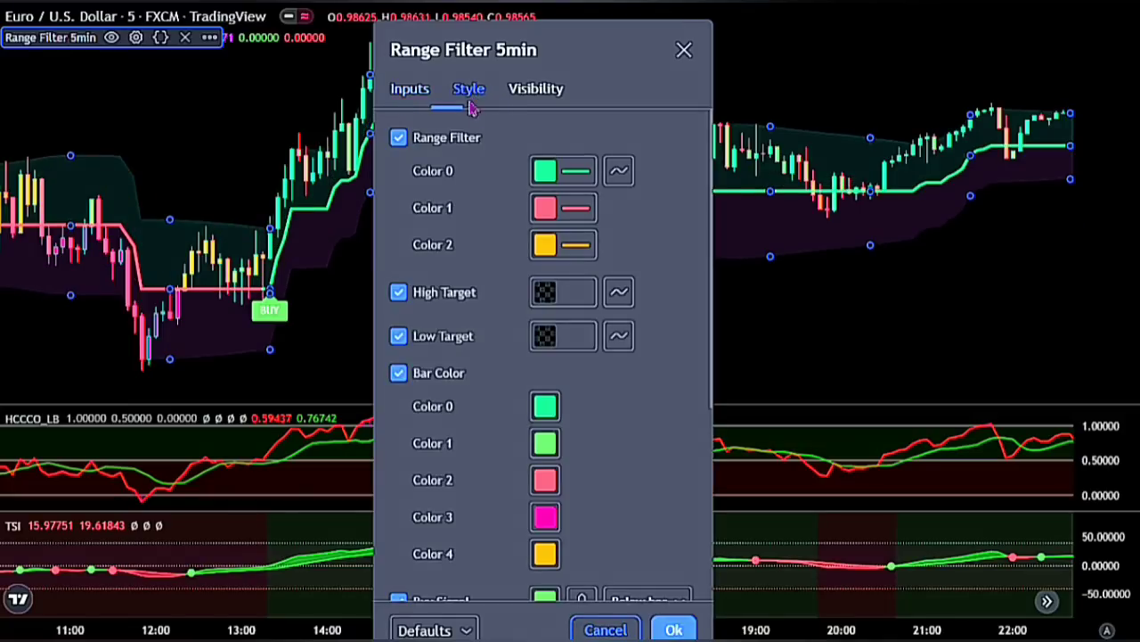
click(399, 137)
click(398, 293)
click(399, 336)
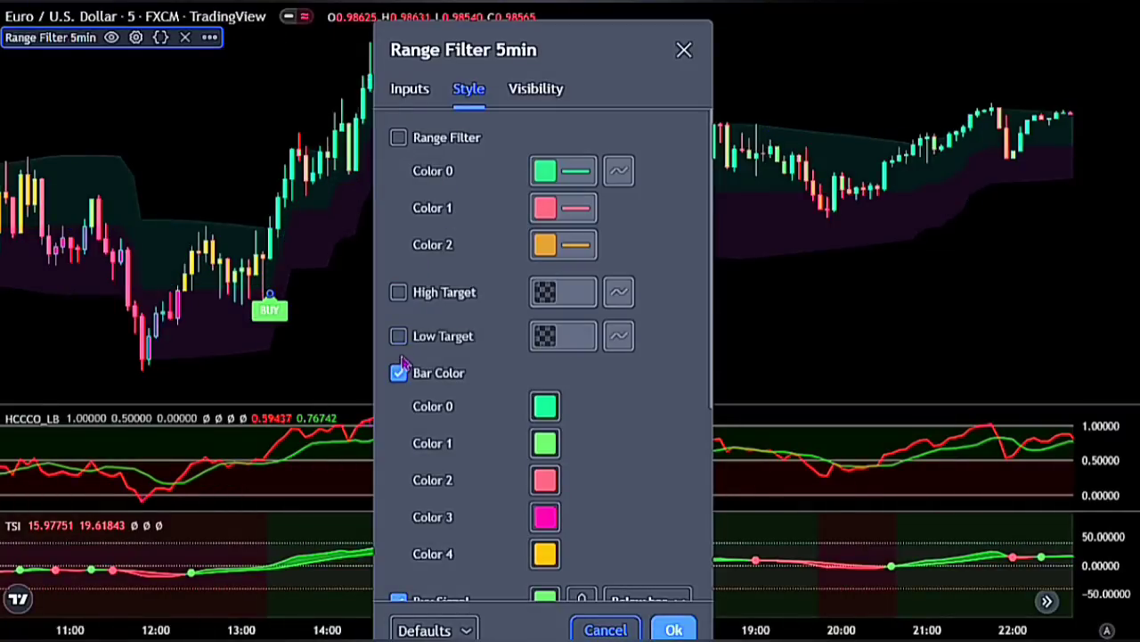
click(398, 372)
scroll(416, 417, down, 3)
click(398, 425)
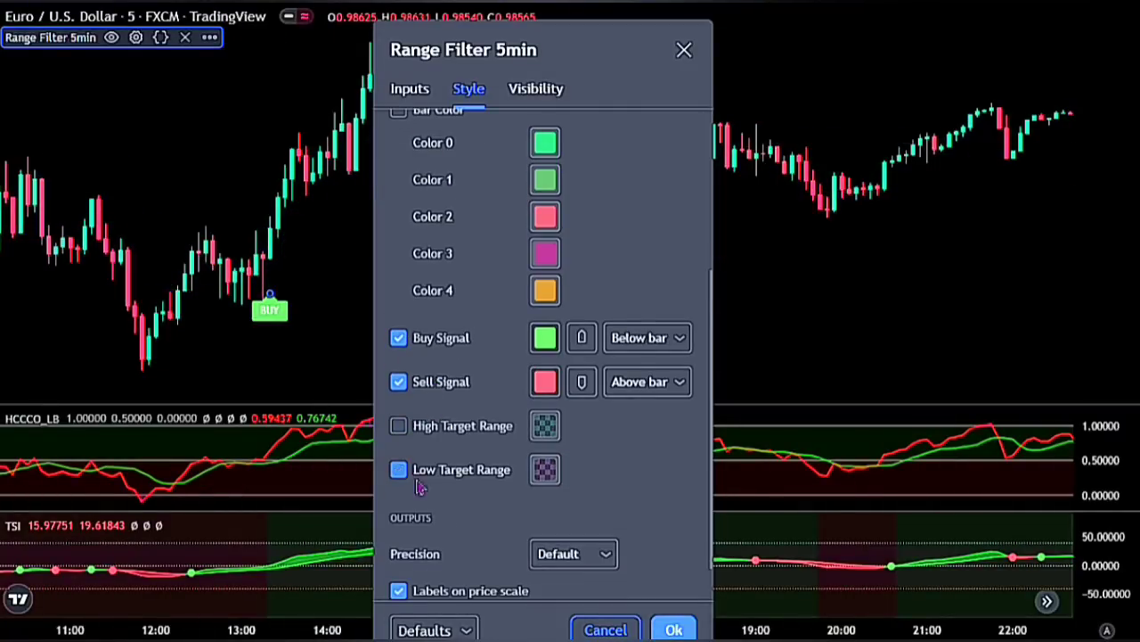
click(398, 469)
click(673, 629)
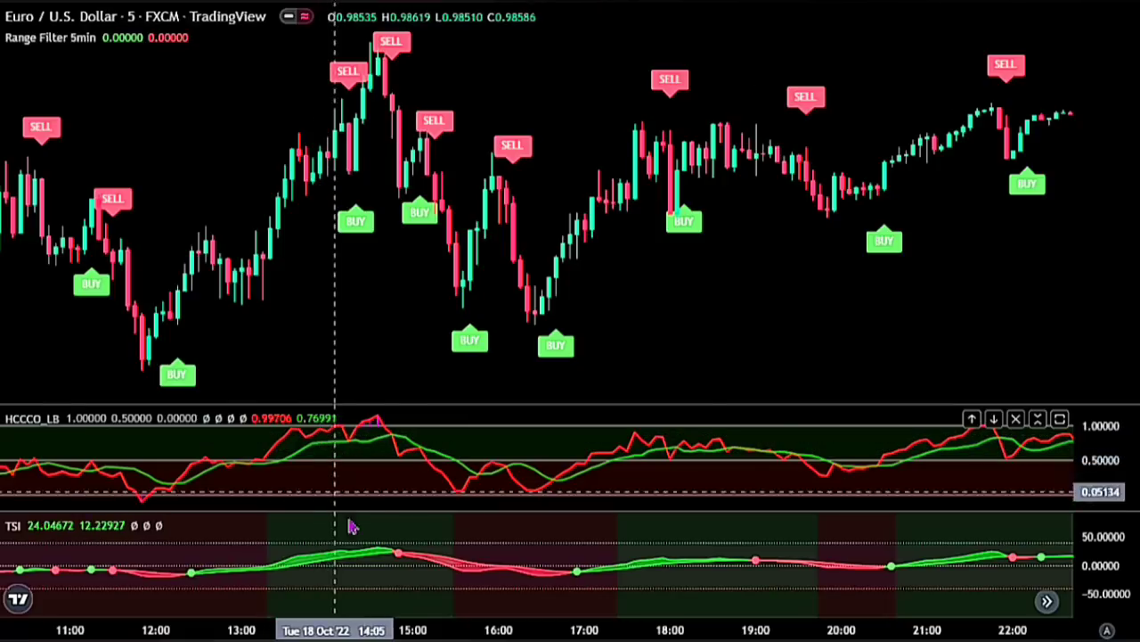
Set the TSI indicator's Long Length to 6 and Signal Length to 2
double_click(403, 558)
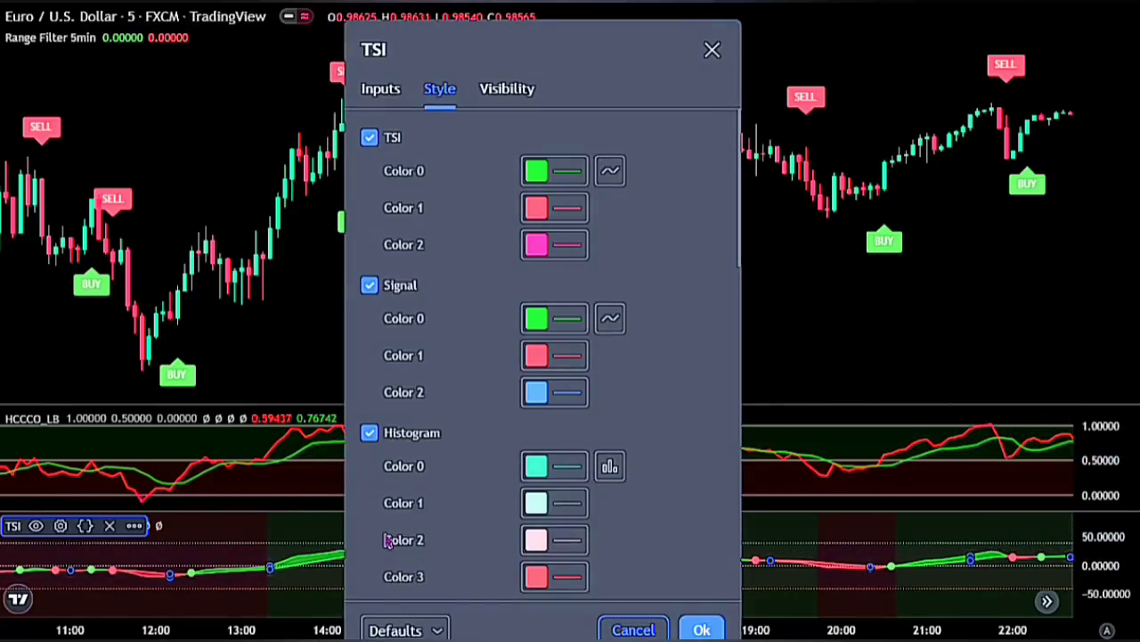
click(384, 92)
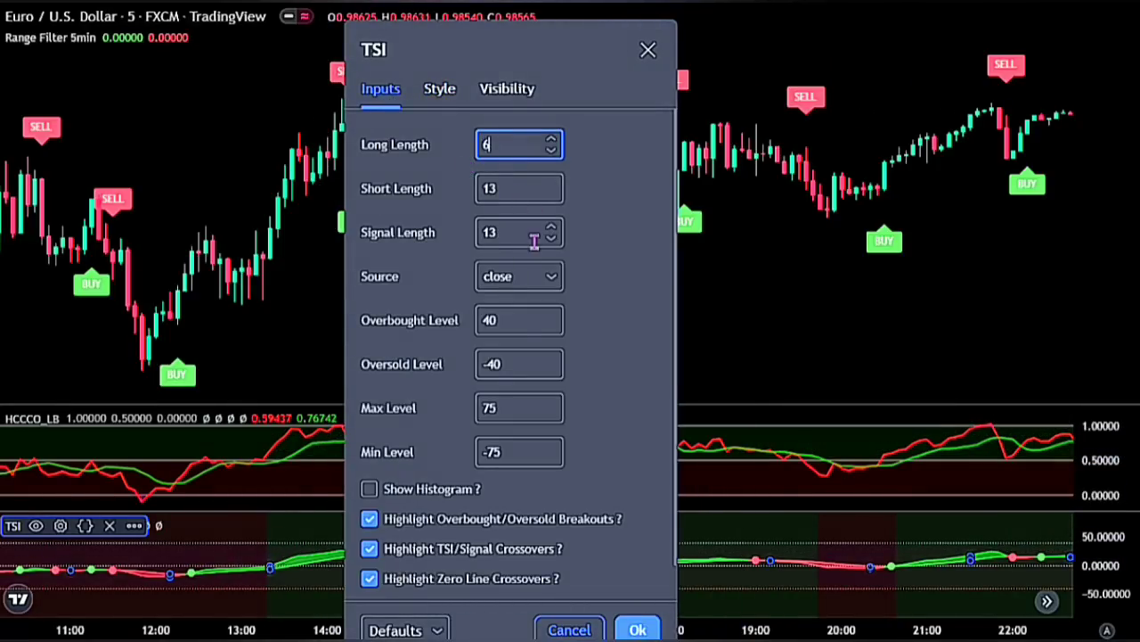
key(Tab)
key(Tab)
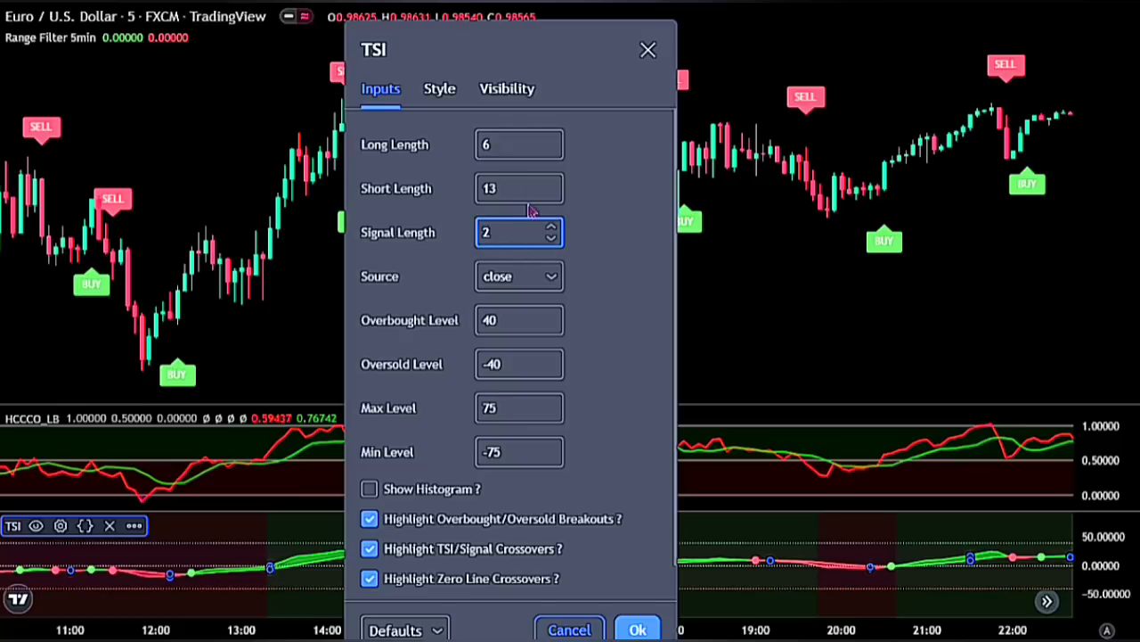
text(2)
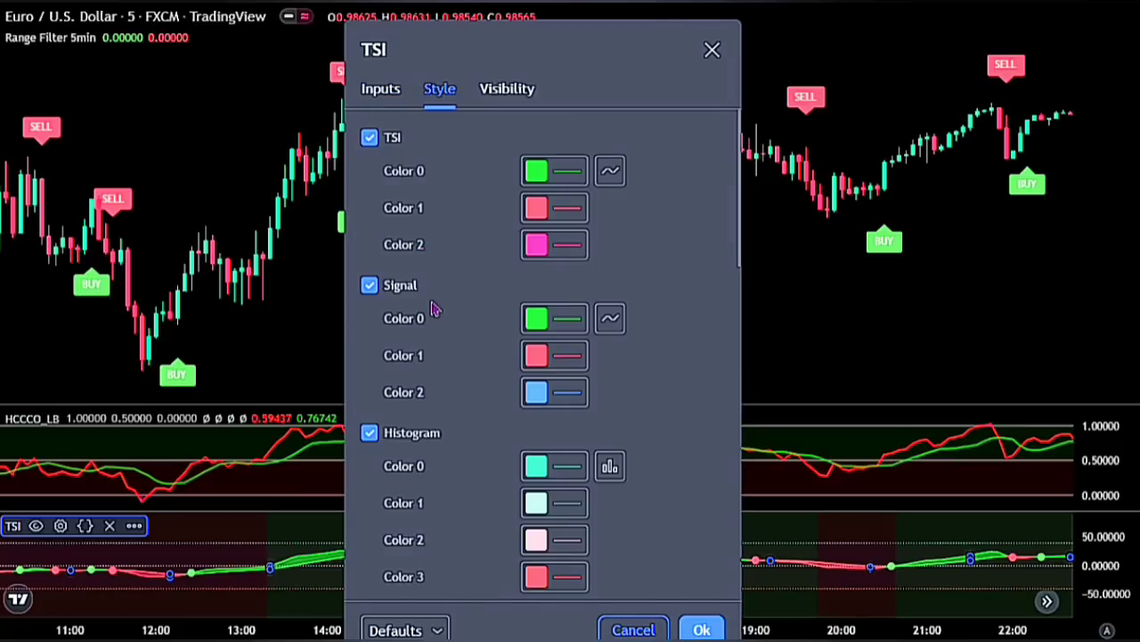
Turn off the TSI indicator's Histogram, Zero Line Crossover Background and Ribbon, and apply its settings
scroll(399, 277, down, 2)
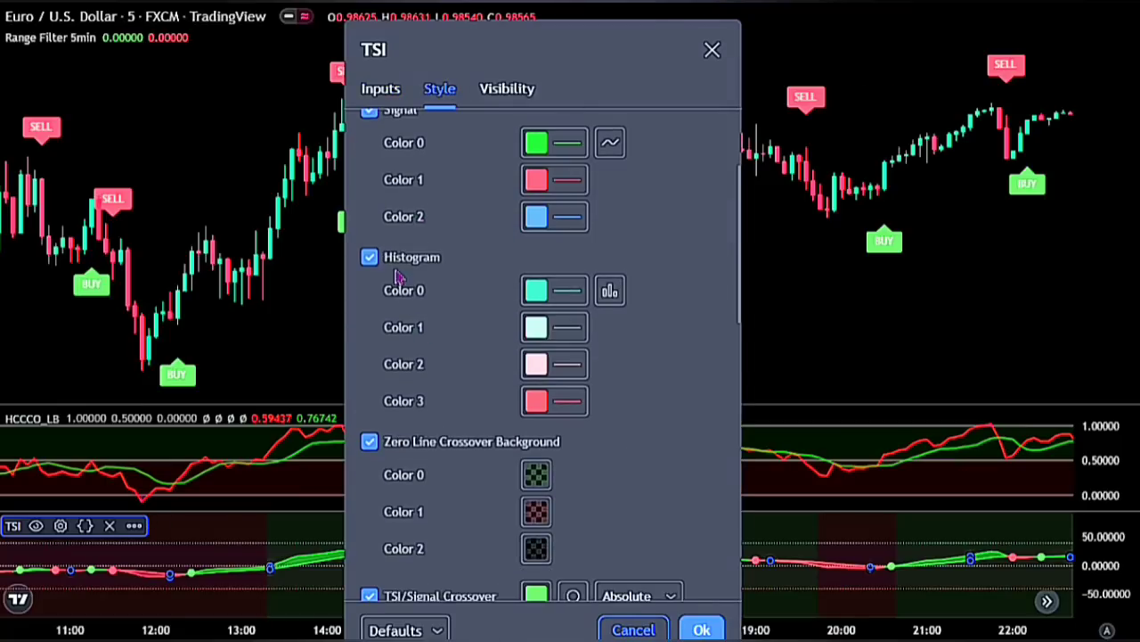
click(369, 257)
click(369, 442)
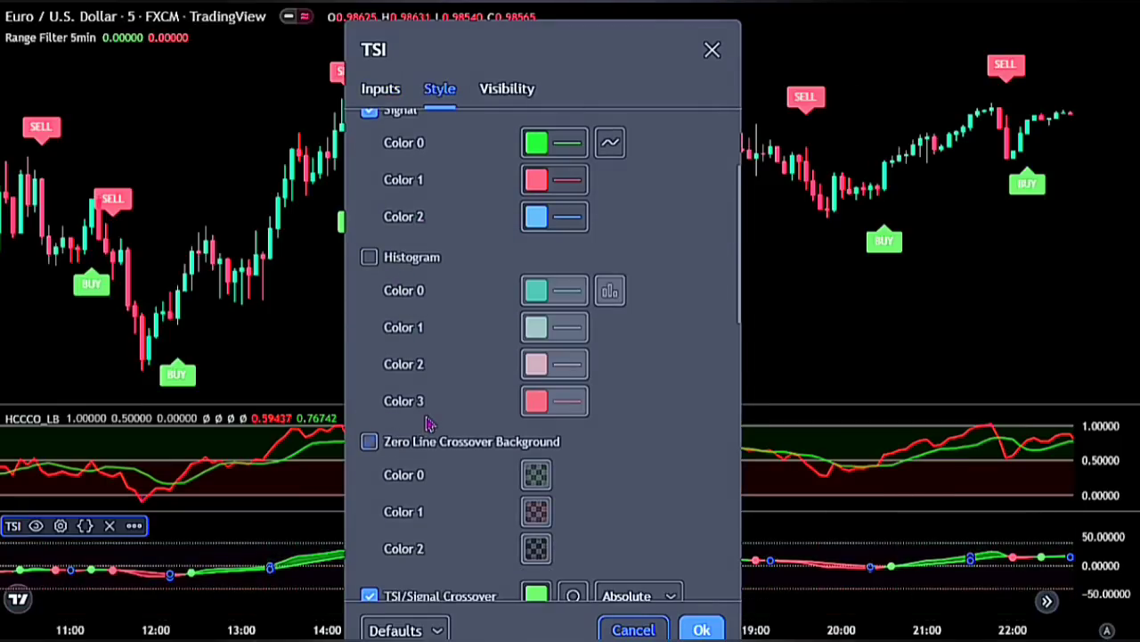
scroll(431, 423, down, 3)
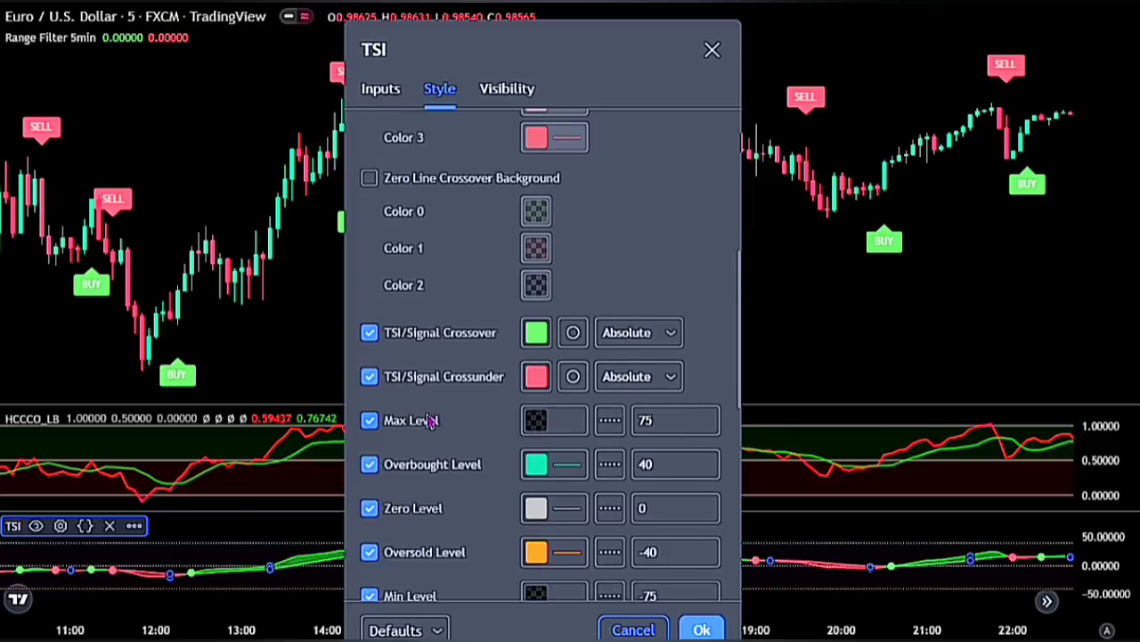
scroll(431, 421, down, 6)
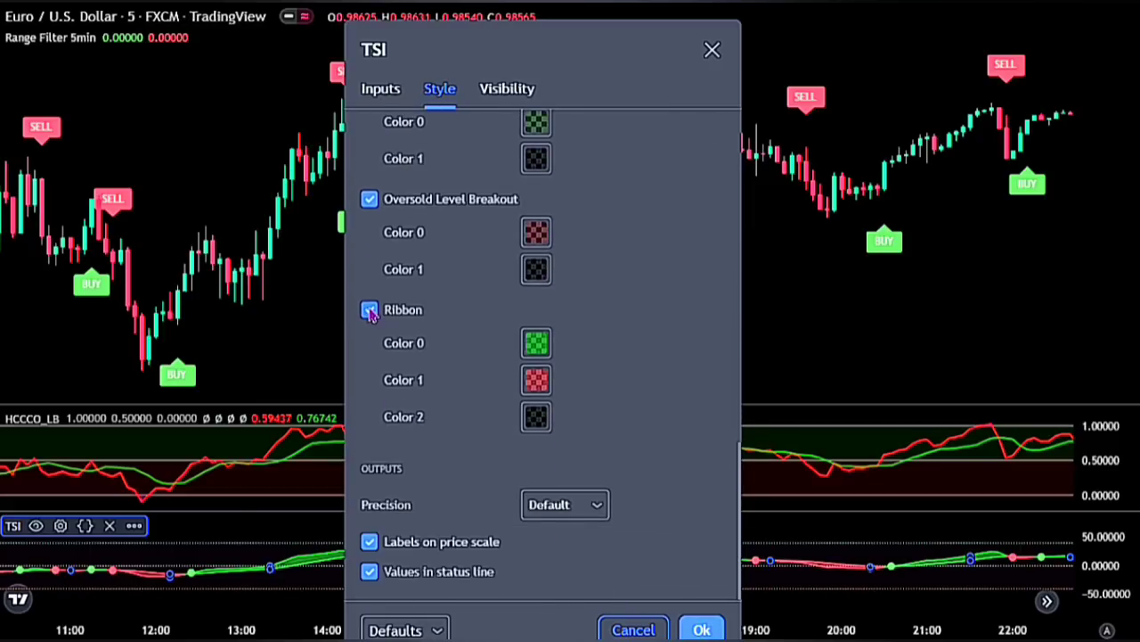
click(369, 310)
click(701, 630)
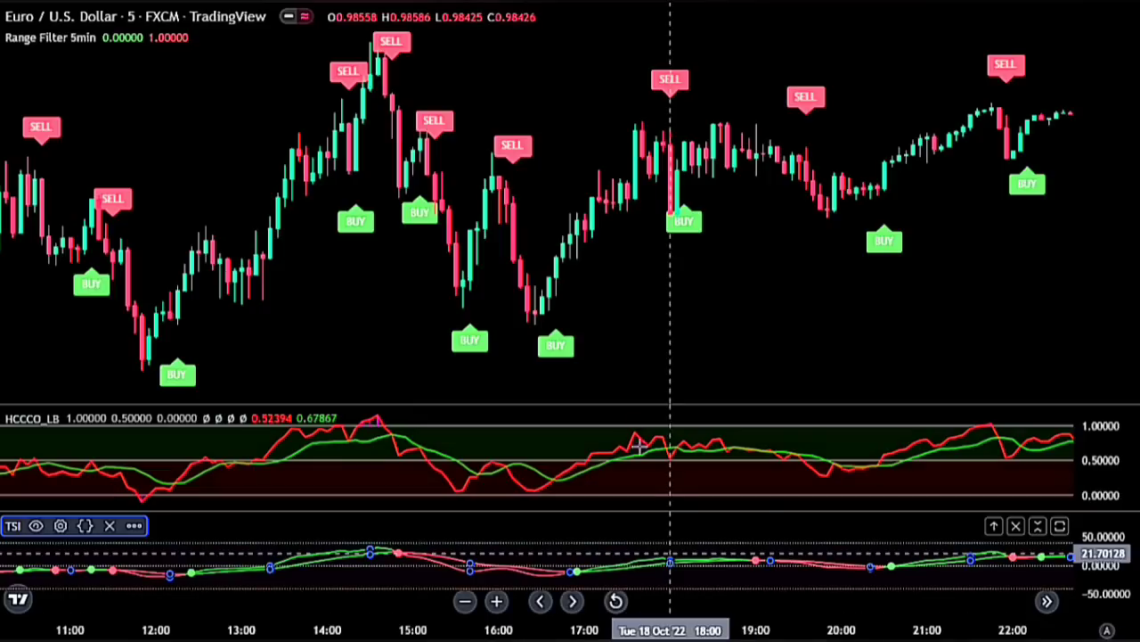
Turn off the MediumCycleOB, MediumCycleOS, ShortCycleOB and ShortCycleOS plots in the HCCCO_LB oscillator's style settings
double_click(389, 443)
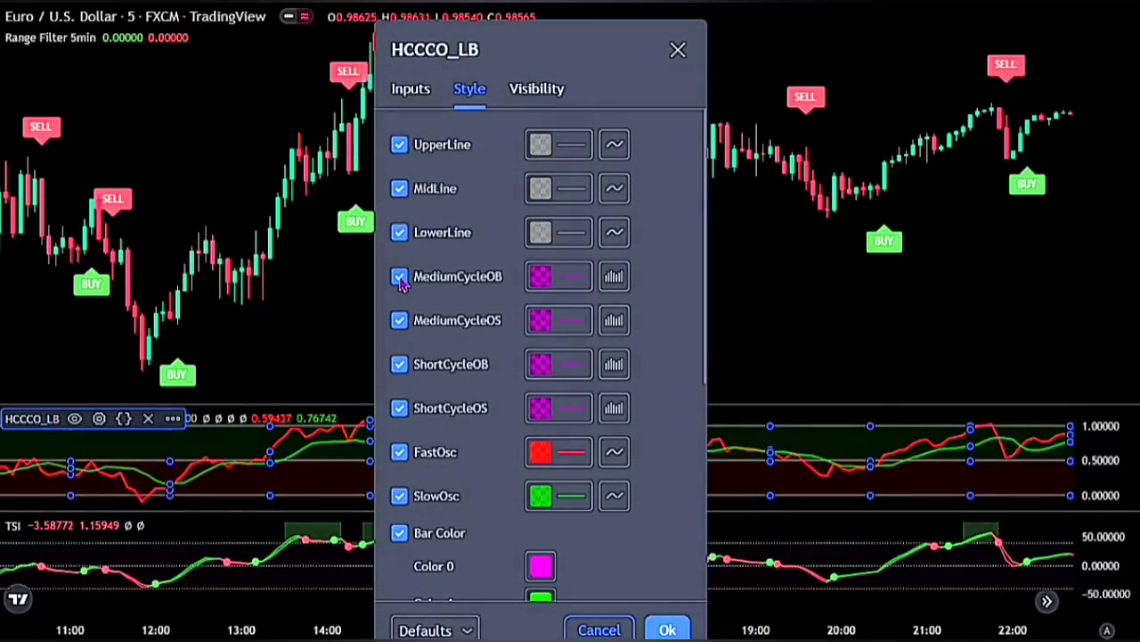
click(400, 277)
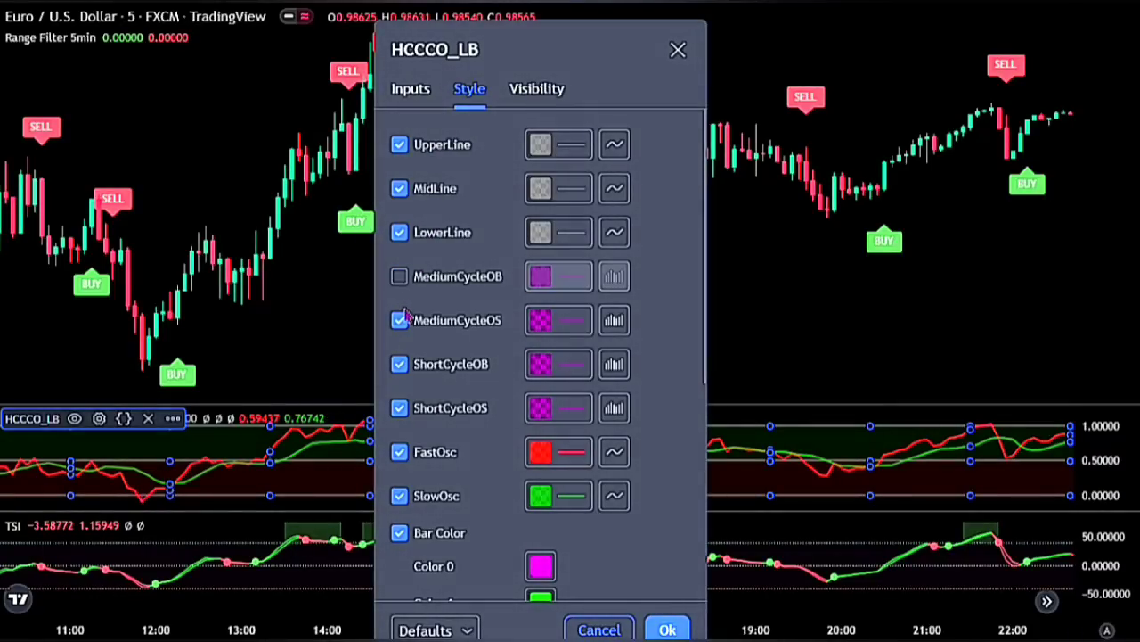
click(400, 321)
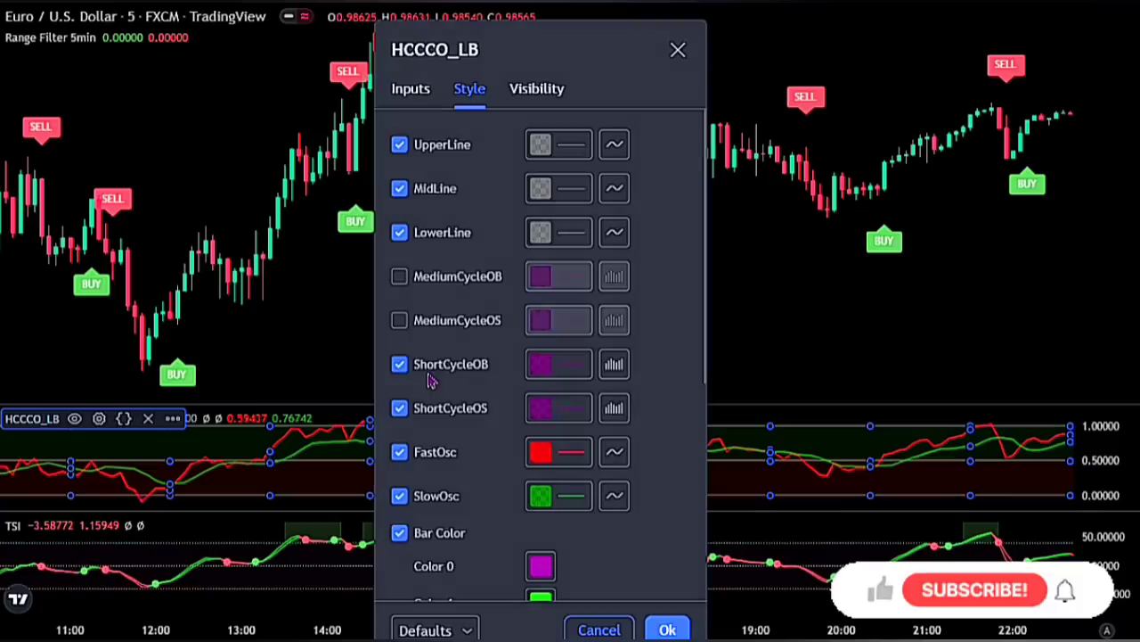
click(400, 364)
click(399, 408)
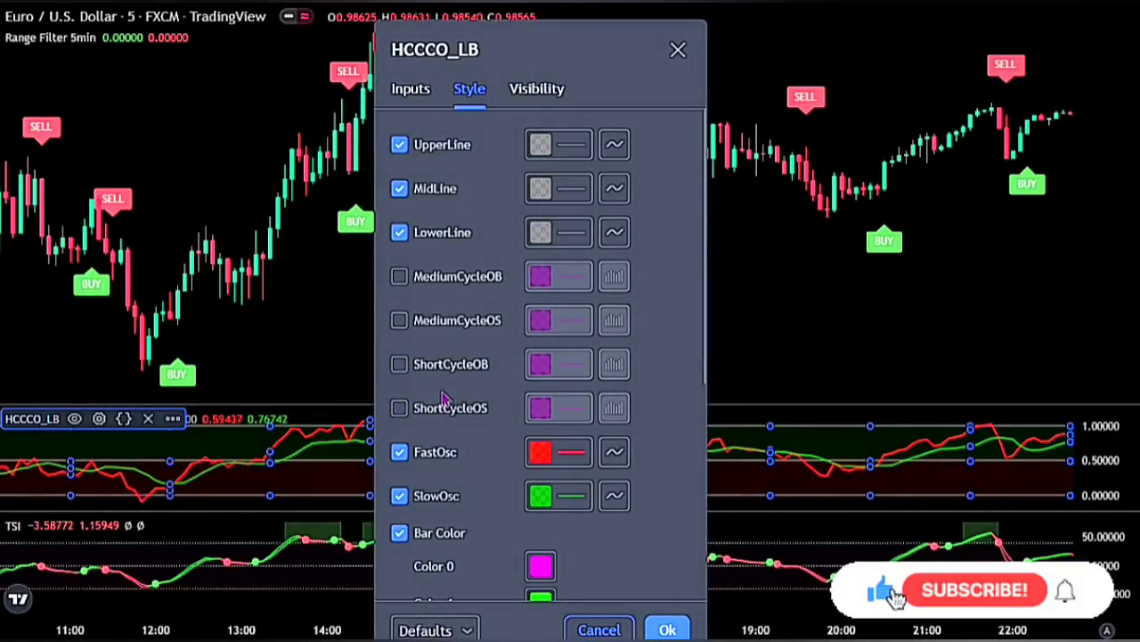
Turn off the HCCCO_LB oscillator's Bar Color and both Plots Background fills, and apply the changes
scroll(419, 397, down, 4)
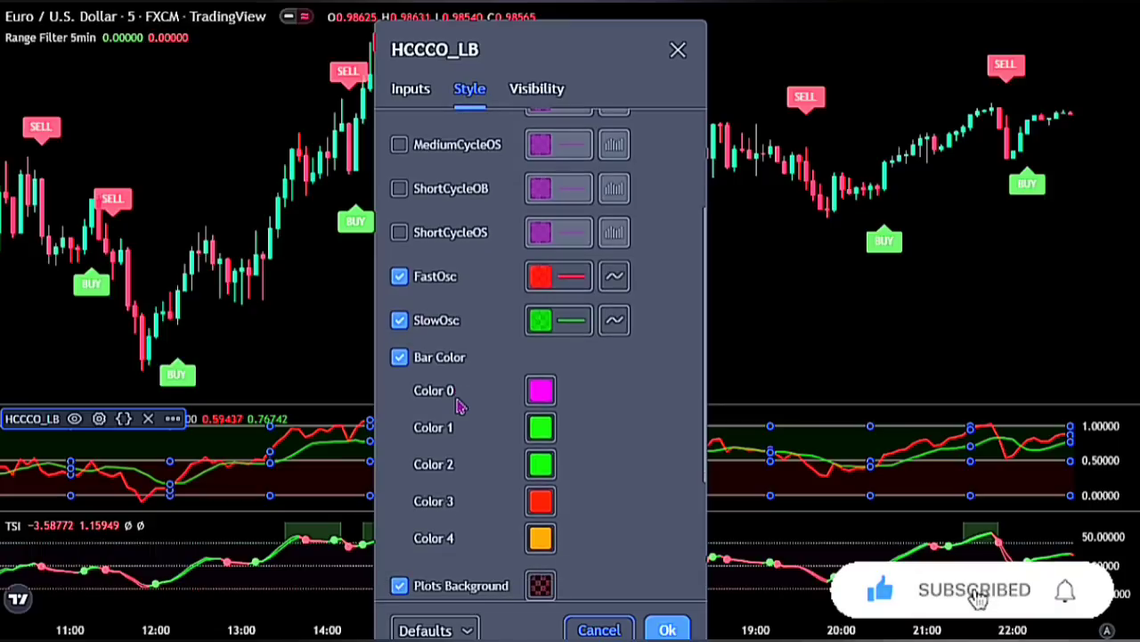
click(399, 357)
scroll(402, 384, down, 2)
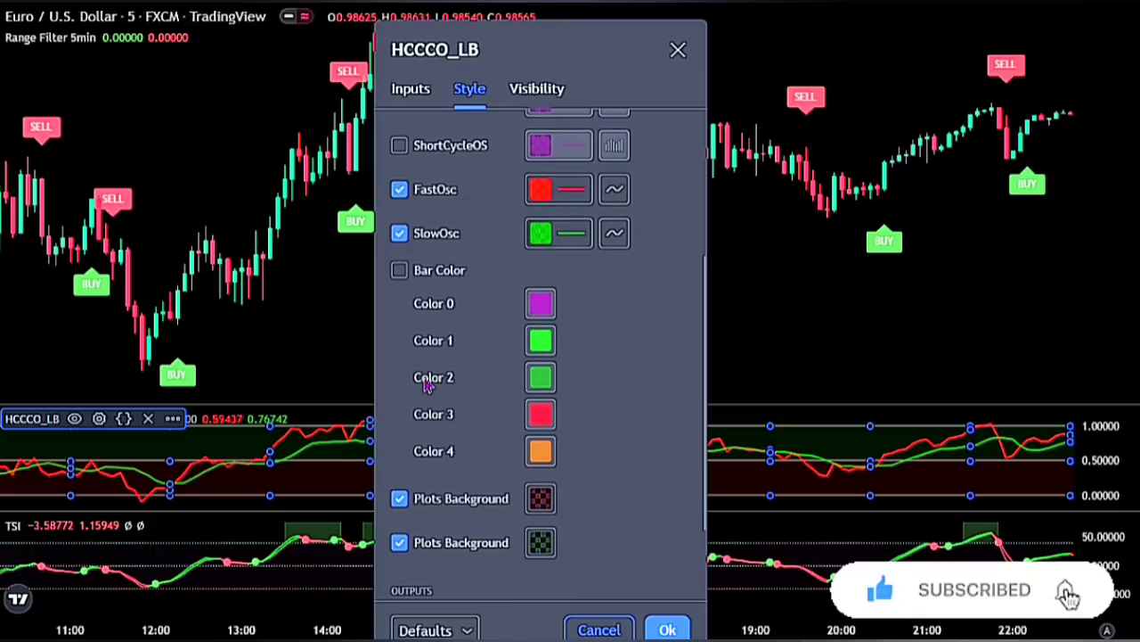
click(400, 498)
click(399, 541)
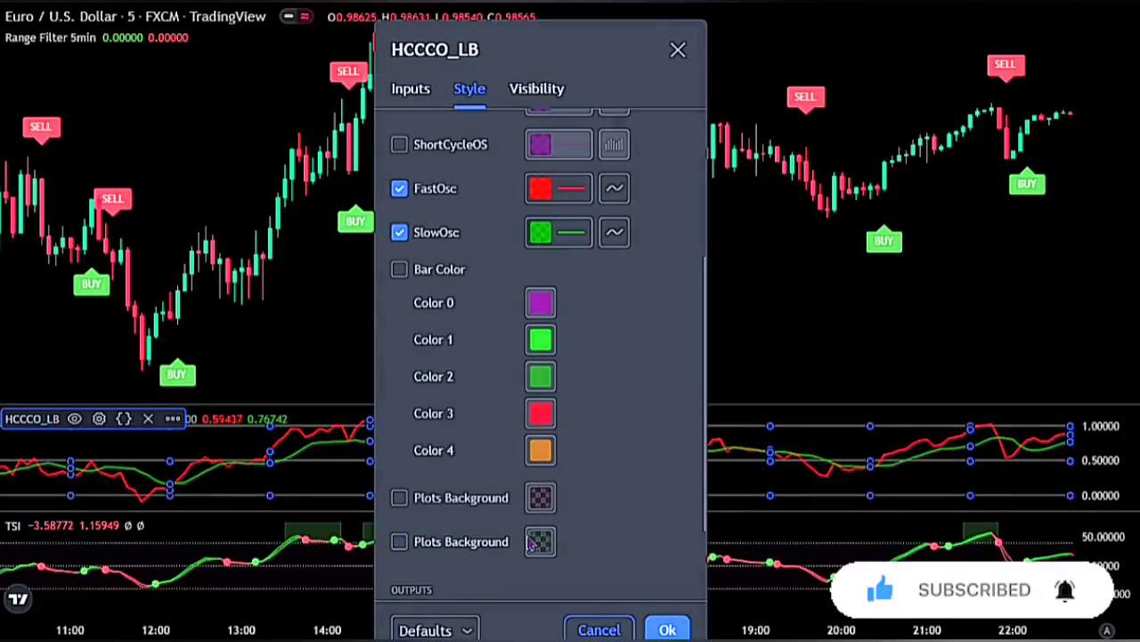
click(667, 631)
click(638, 338)
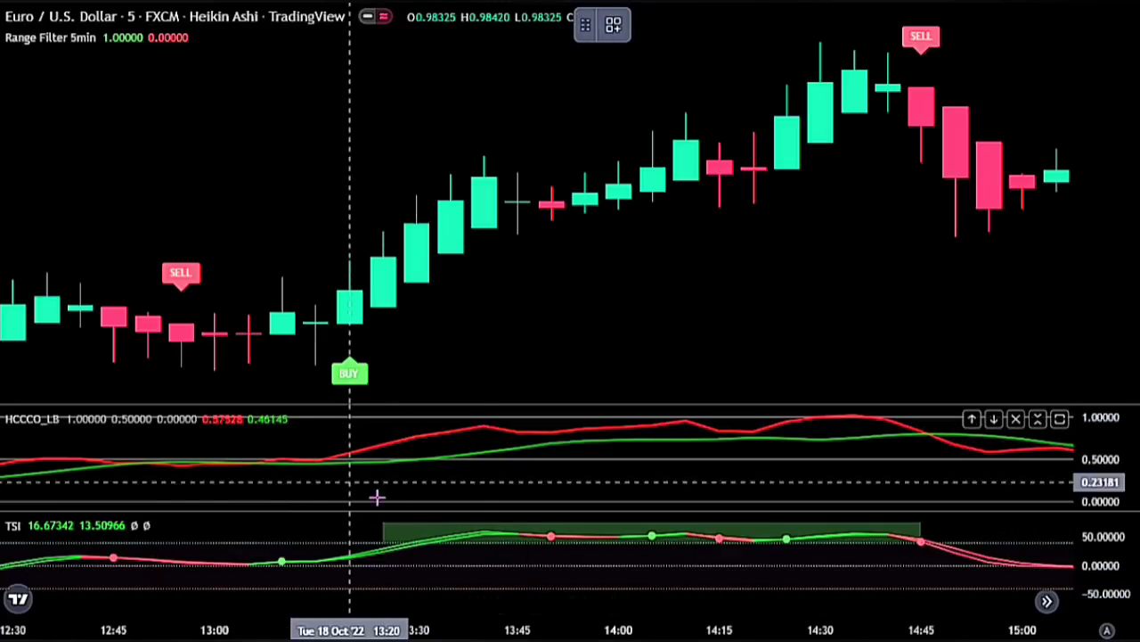
Draw a long position from the 13:20 buy-signal candle on 18 Oct with a 0.00121 stop and a 0.00185 target, widening it rightward
click(350, 291)
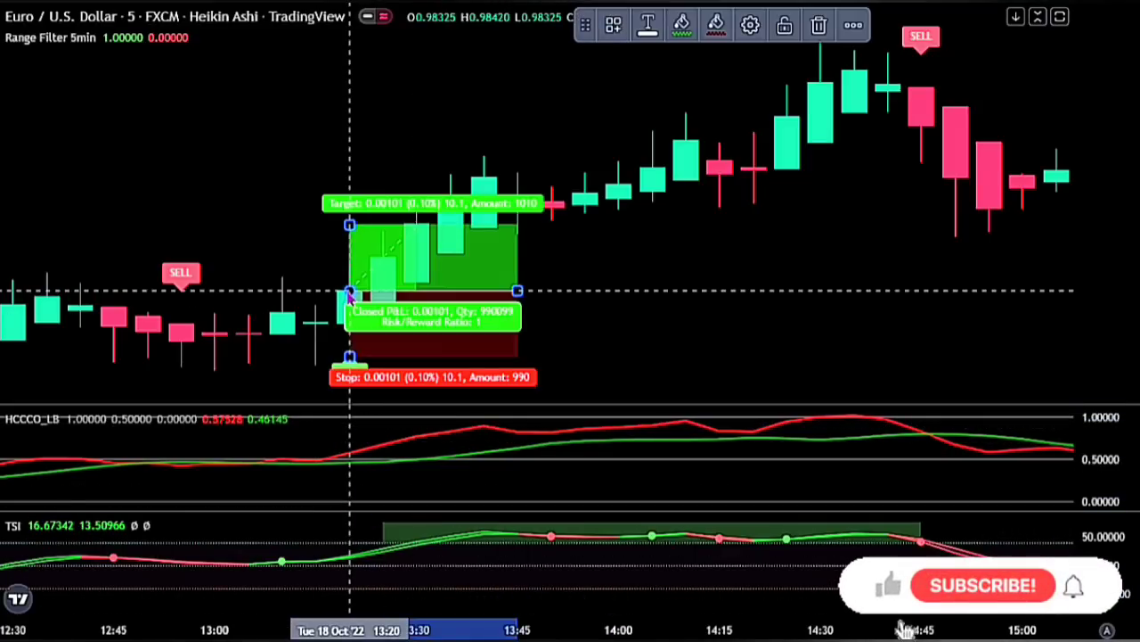
drag(351, 363, 296, 384)
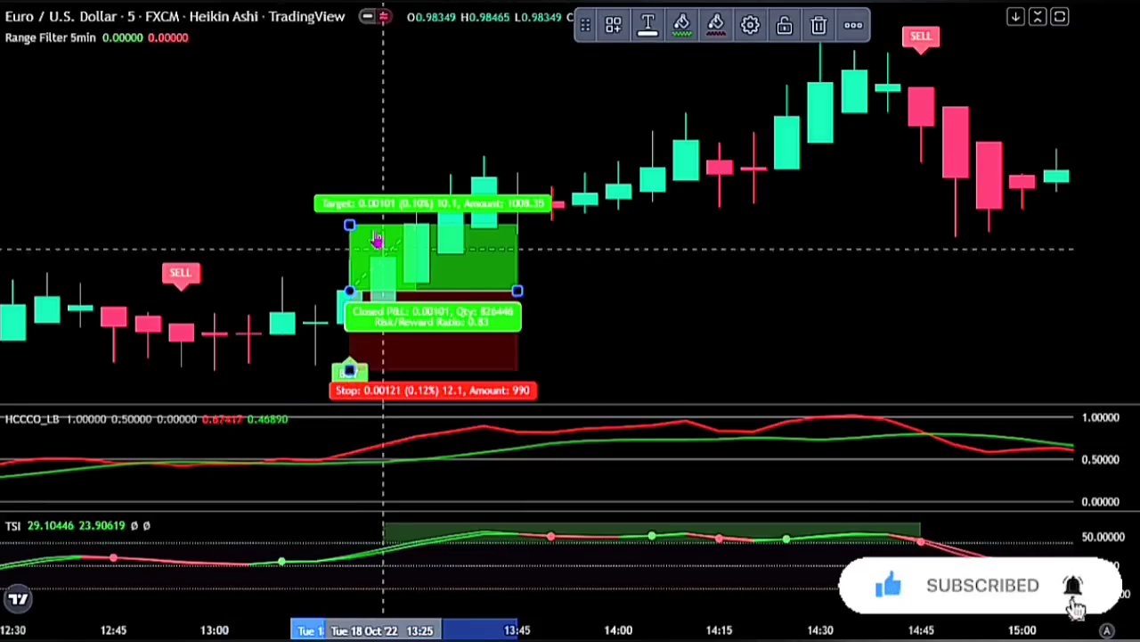
drag(351, 226, 350, 171)
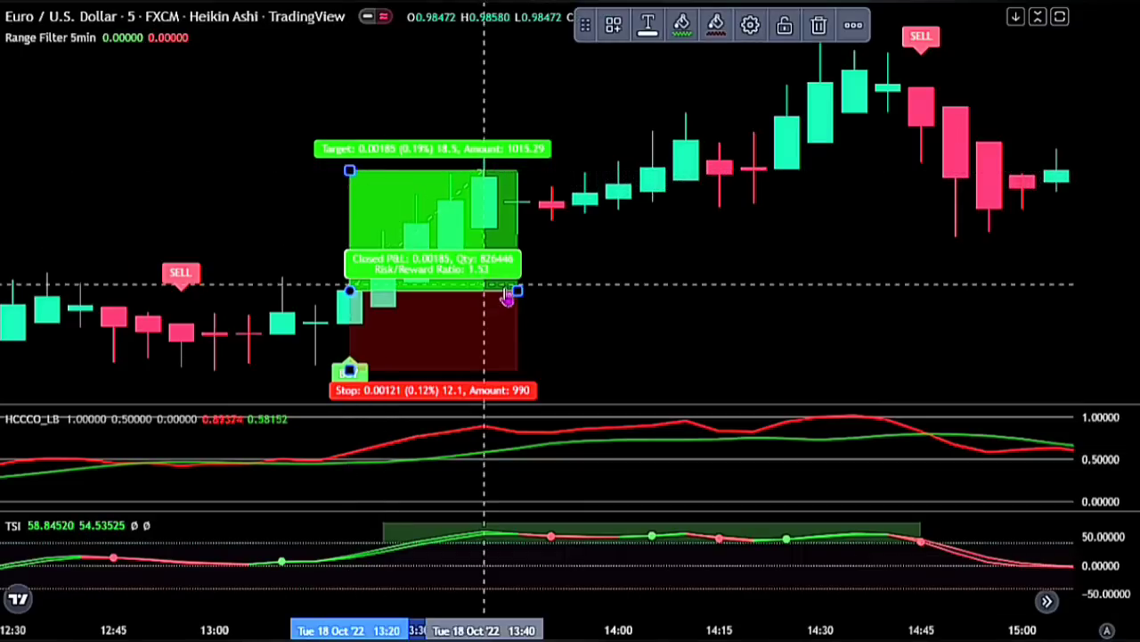
drag(561, 294, 670, 292)
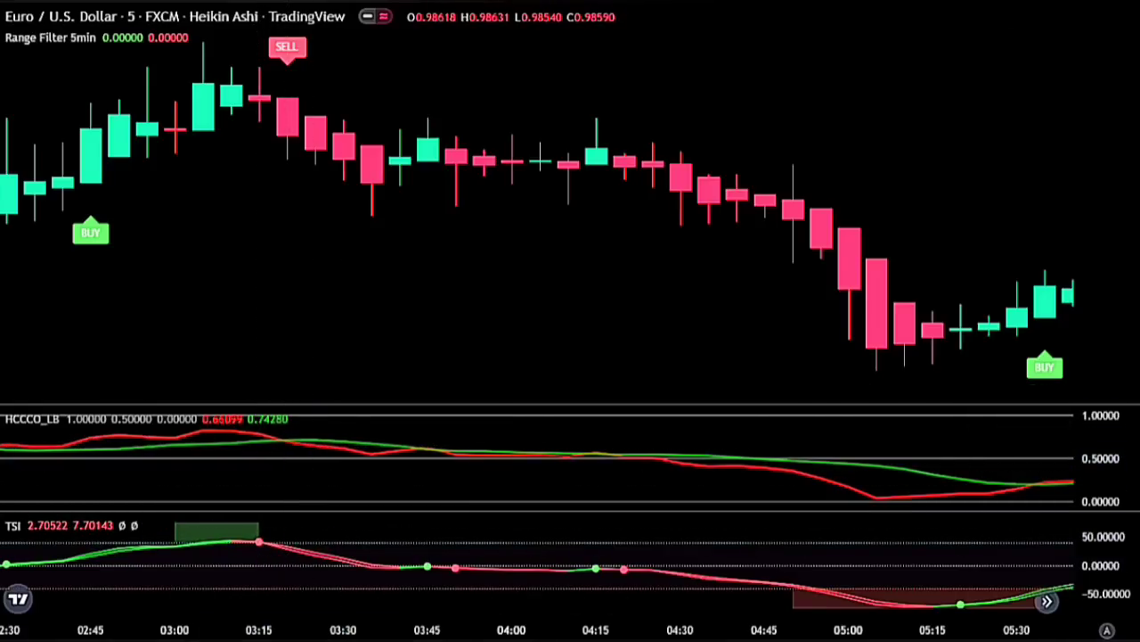
Draw a short position from the 03:20 sell-signal candle on 17 Oct with a 0.00056 stop and 0.00087 target, extended to about 05:00
click(286, 135)
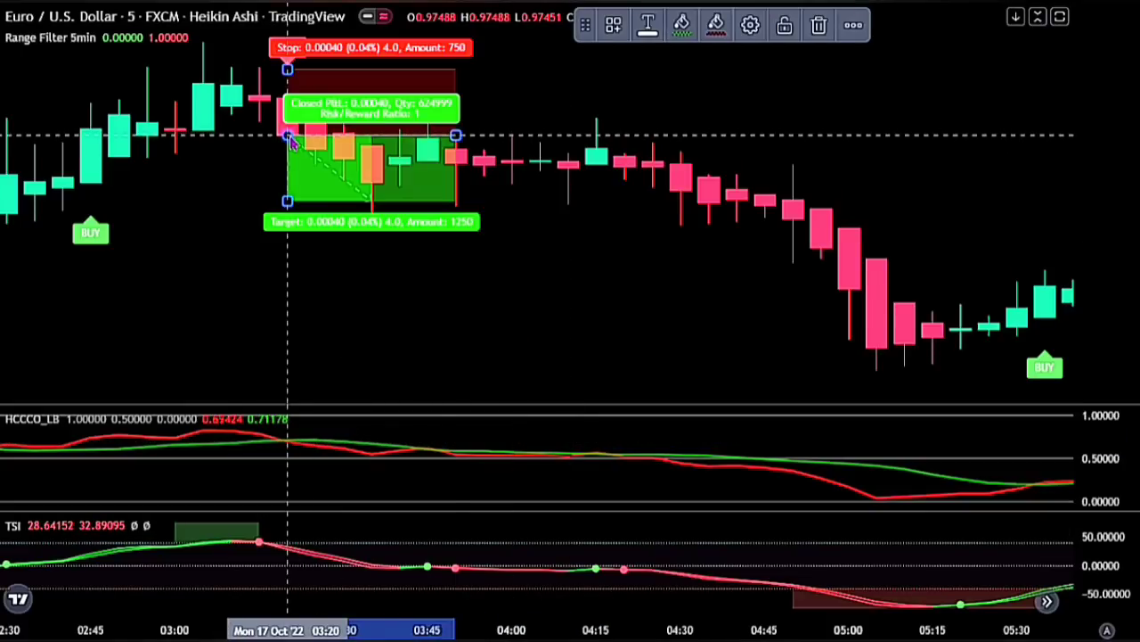
mouse_move(291, 83)
mouse_down()
mouse_move(283, 27)
mouse_move(283, 52)
mouse_up()
mouse_move(287, 200)
mouse_down()
mouse_move(306, 237)
mouse_move(306, 293)
mouse_move(307, 275)
mouse_up()
drag(455, 135, 849, 135)
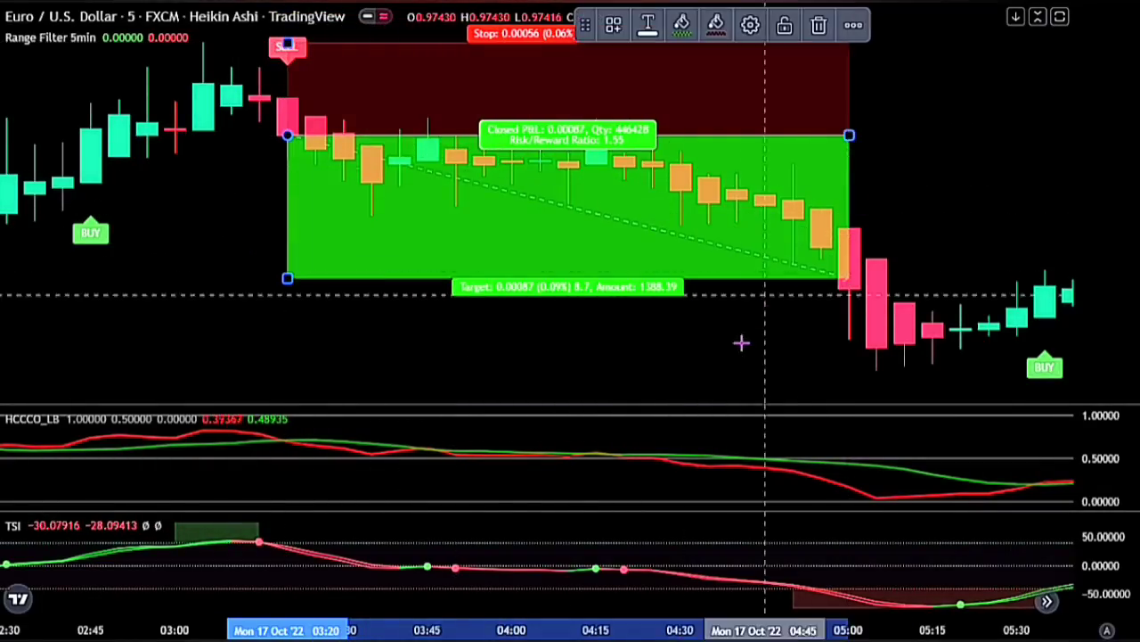
click(491, 347)
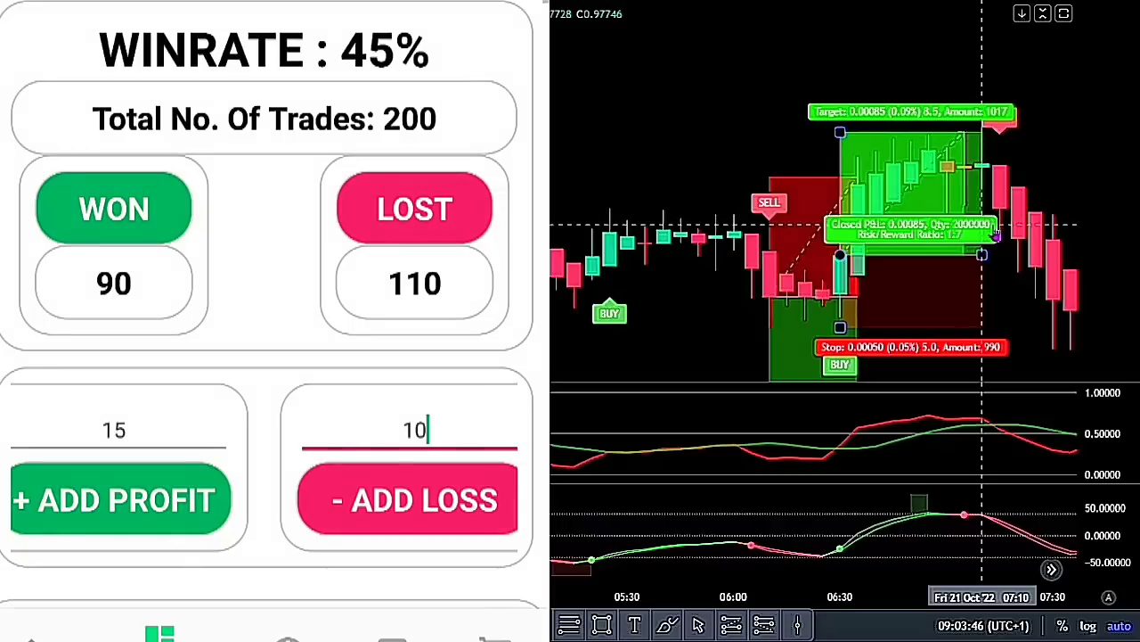
Review the 200-trade backtest results, including the balance, profit and winning and losing streak statistics
scroll(267, 312, down, 5)
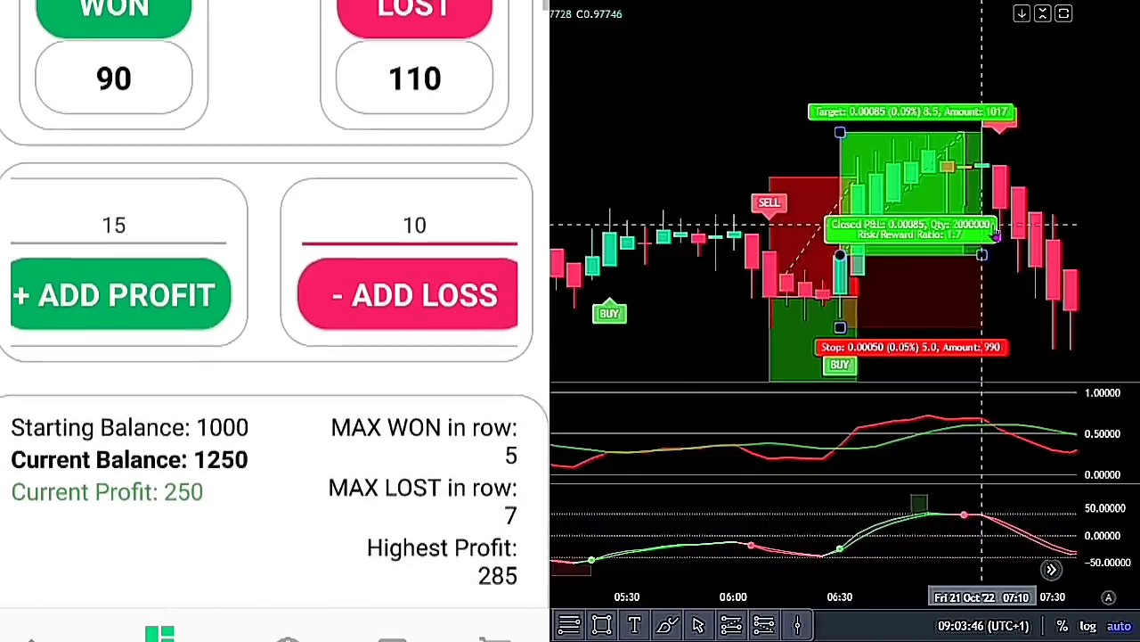
scroll(275, 305, down, 5)
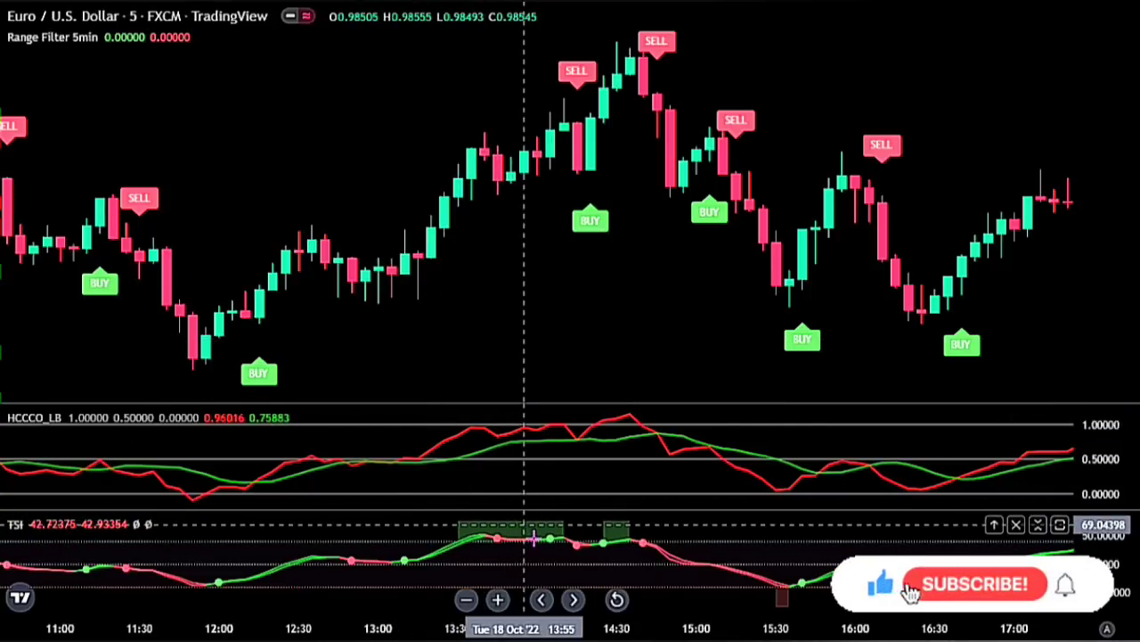
Change the EUR/USD chart interval to 1 minute
text(1)
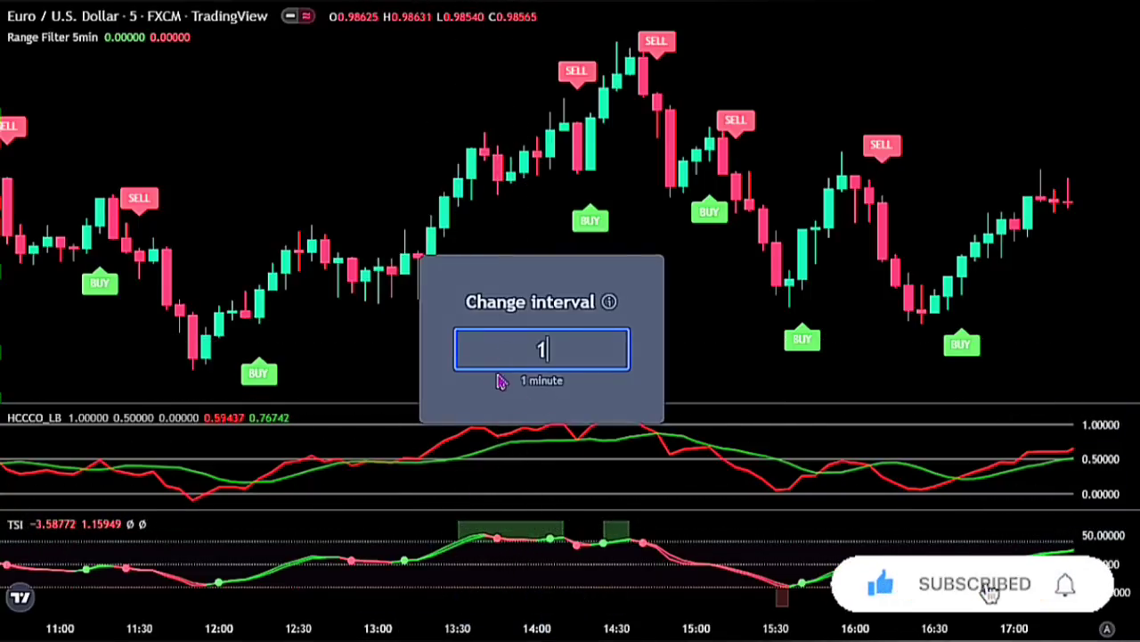
key(Return)
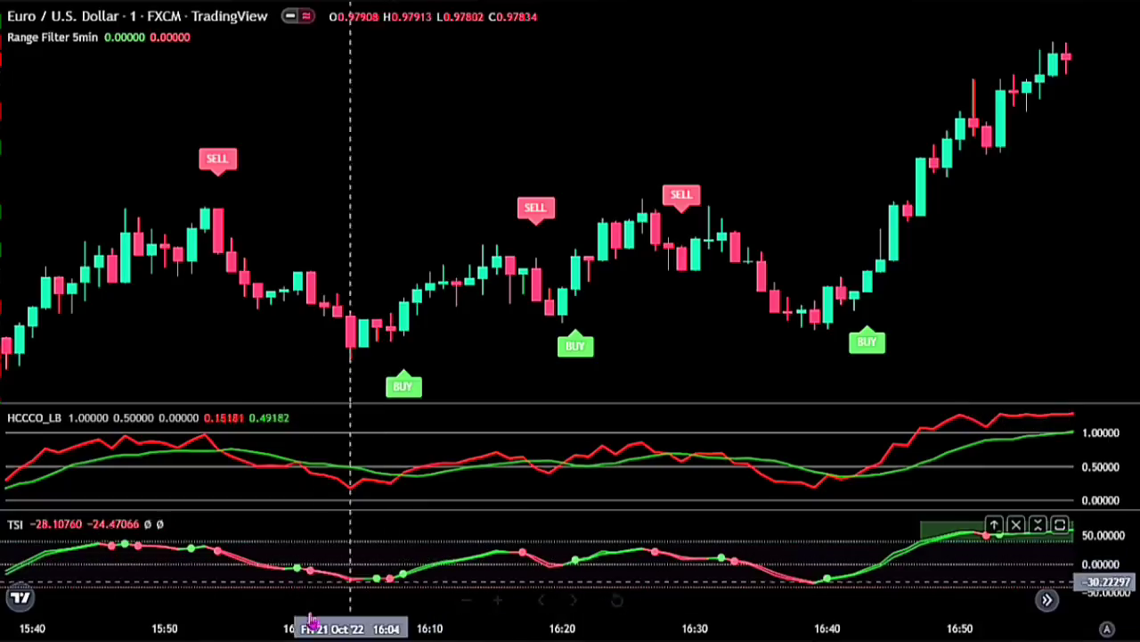
Set the Range Filter 5min indicator's Sampling Period to 200 and Range Multiplier to 5
double_click(587, 346)
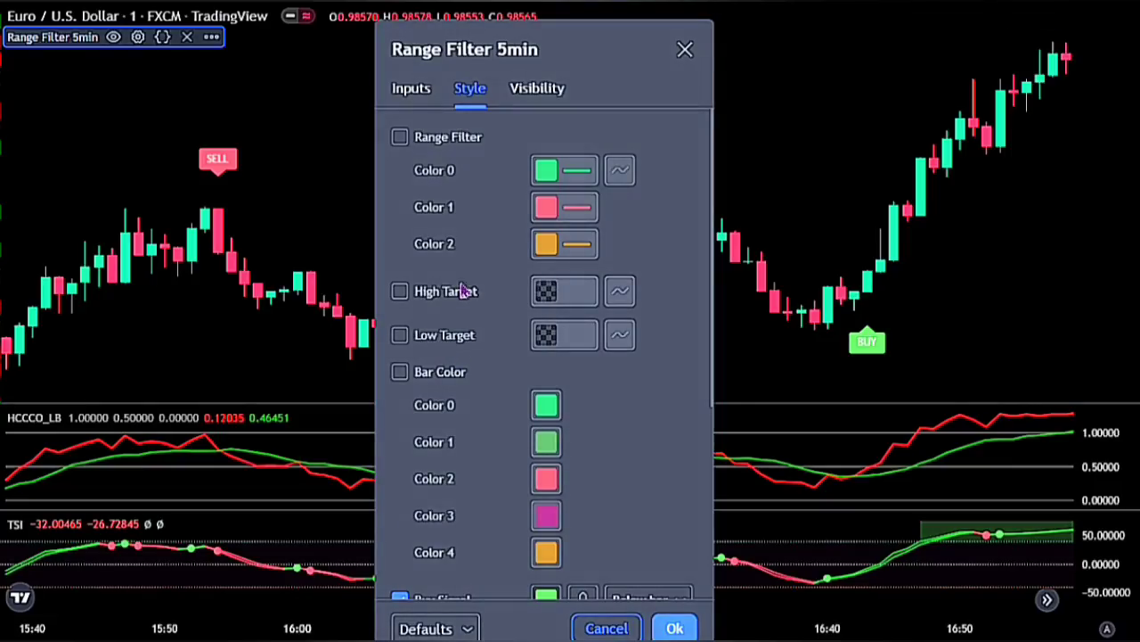
click(415, 88)
click(548, 191)
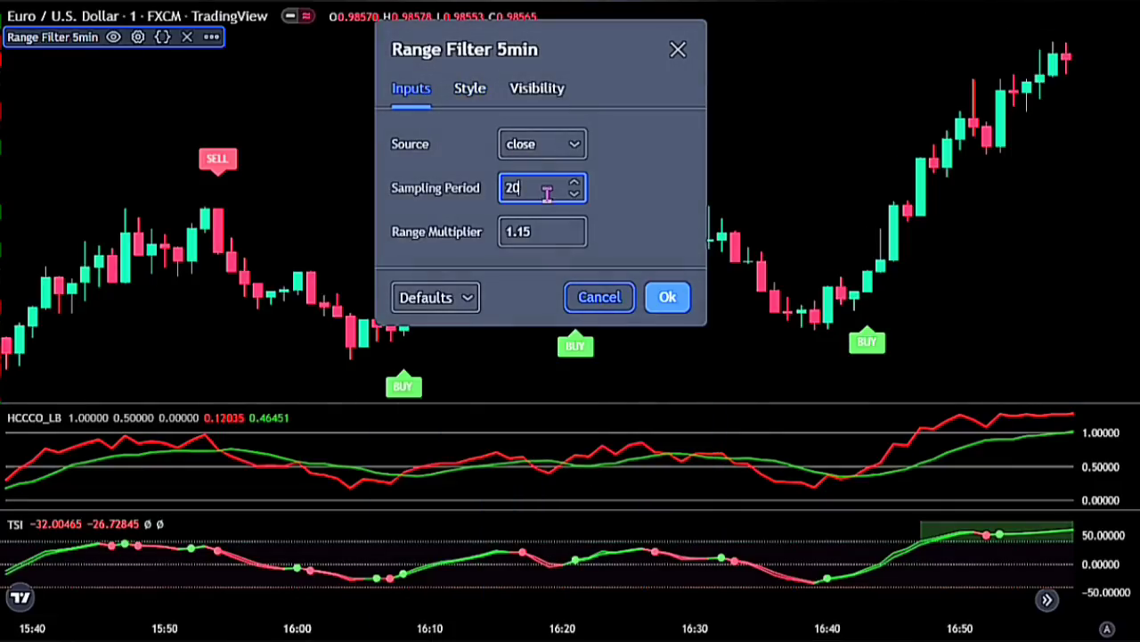
text(0)
drag(542, 234, 495, 250)
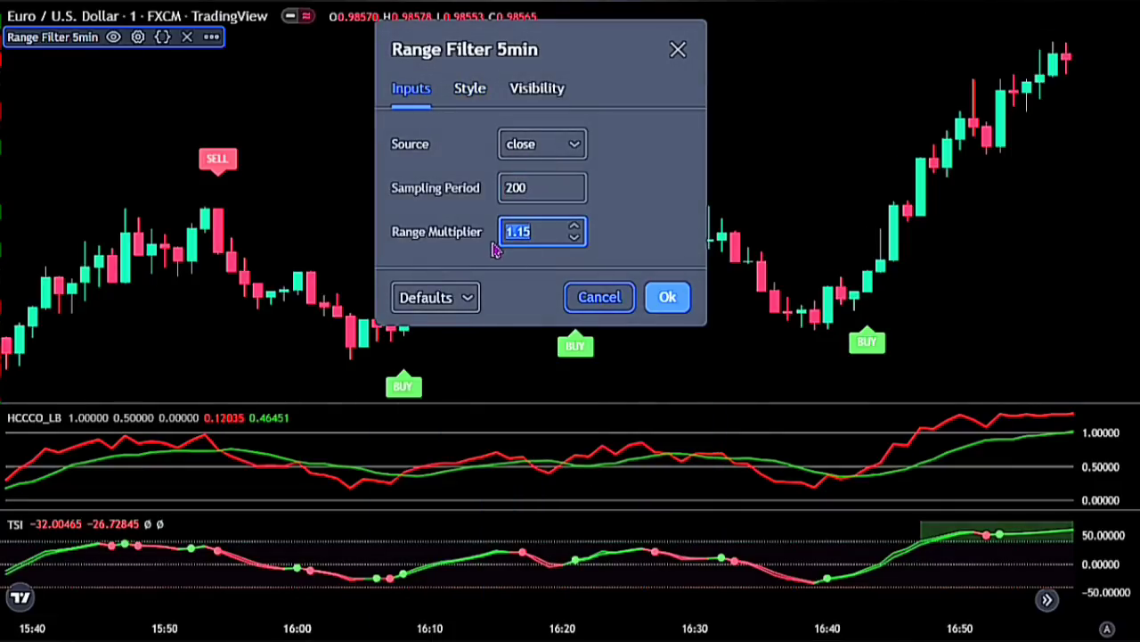
text(5)
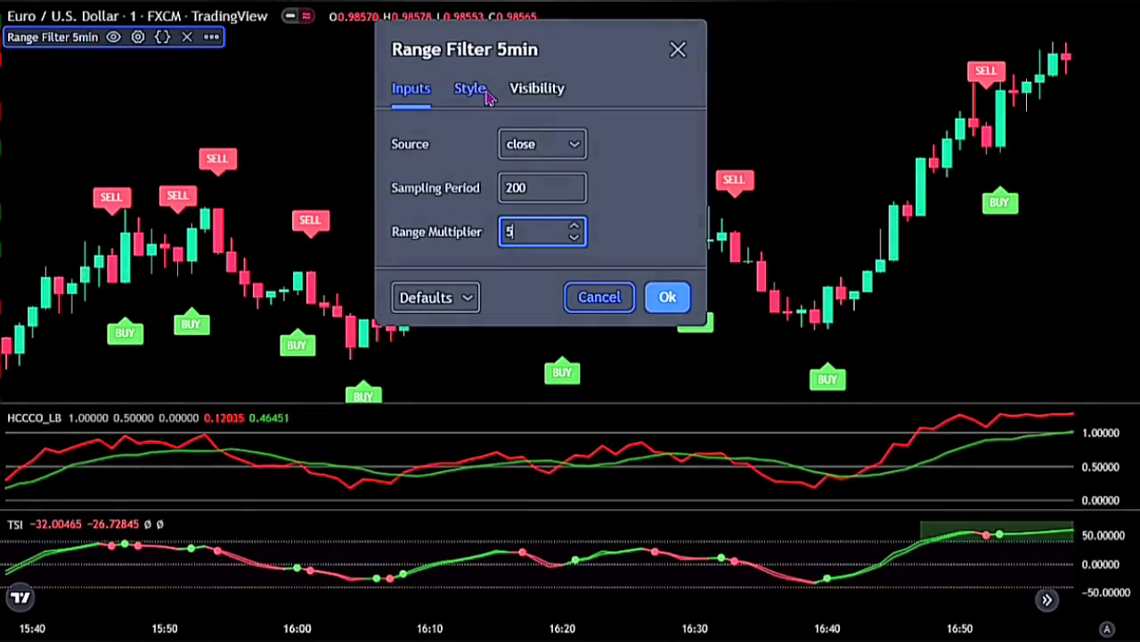
Turn on the Range Filter, High Target and Low Target plots in the Range Filter's style settings
click(473, 89)
click(410, 137)
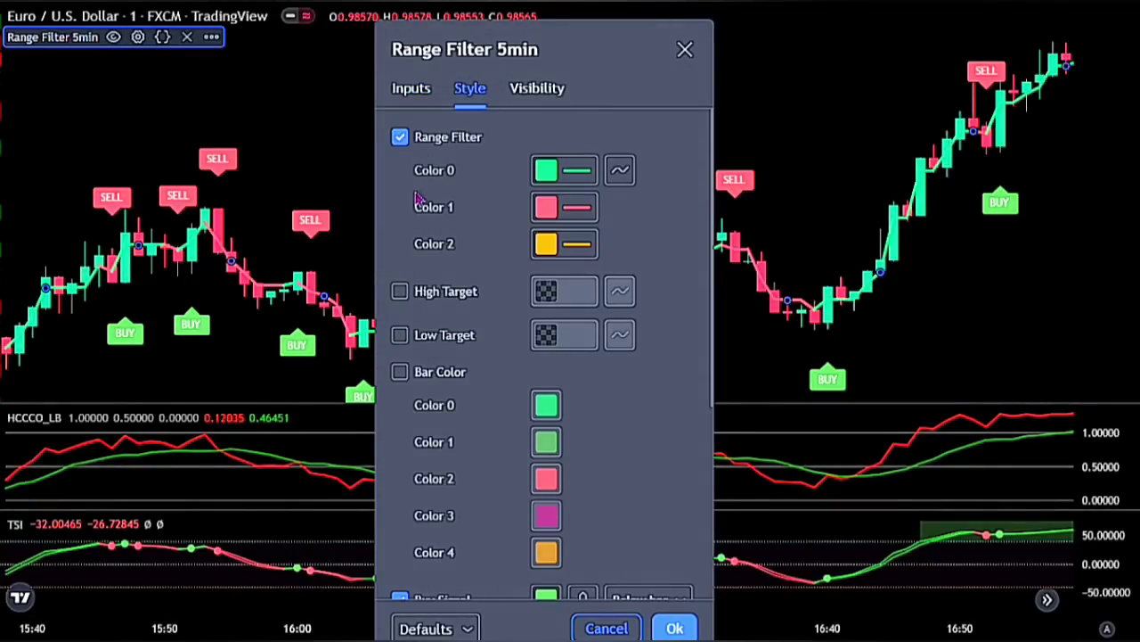
click(402, 294)
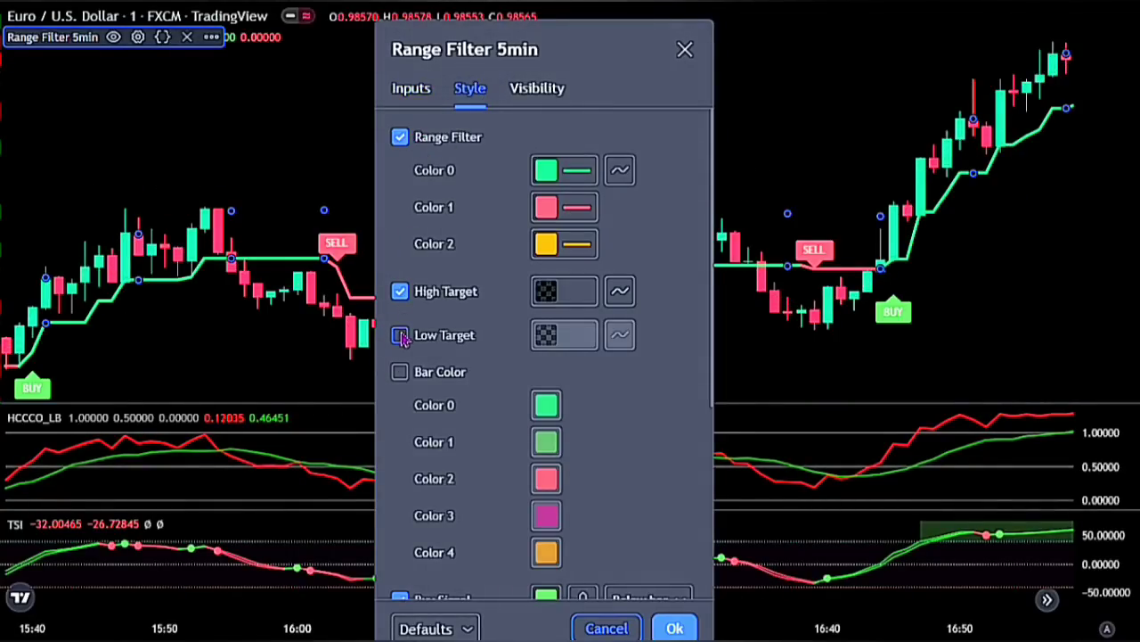
click(401, 337)
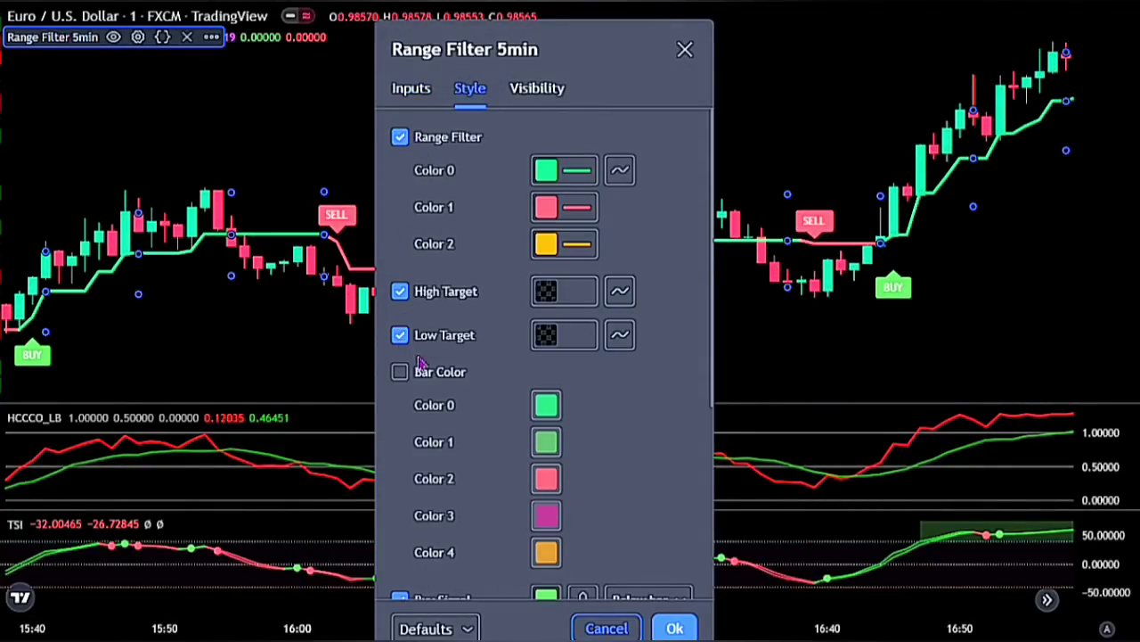
Turn on the Range Filter's High Target Range and Low Target Range fills, and apply the settings
scroll(420, 364, down, 4)
click(400, 376)
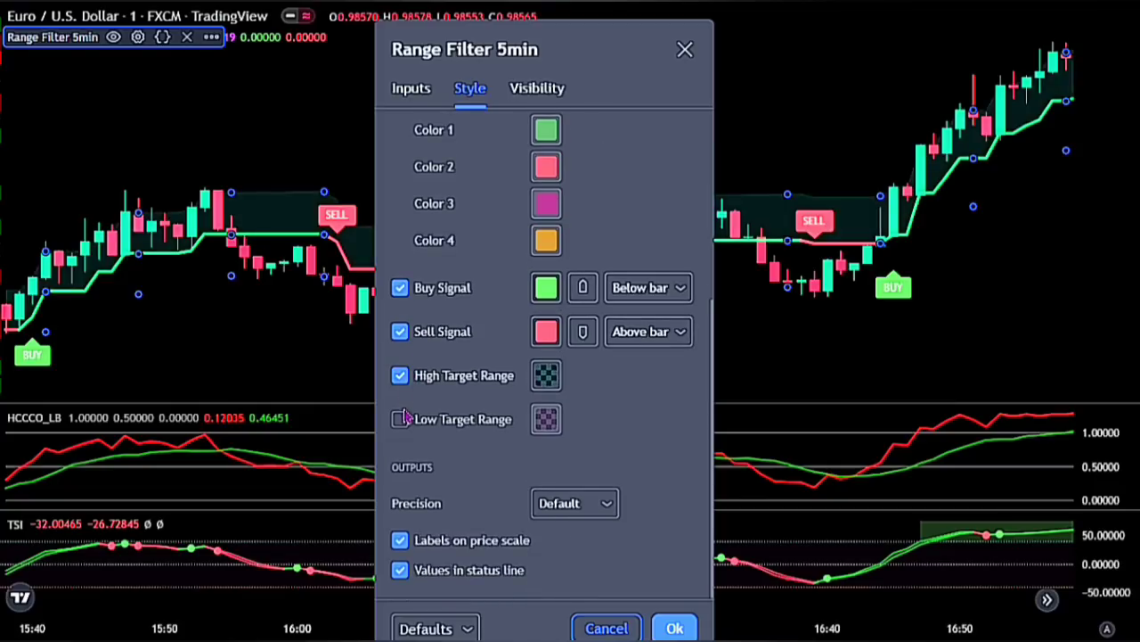
click(400, 420)
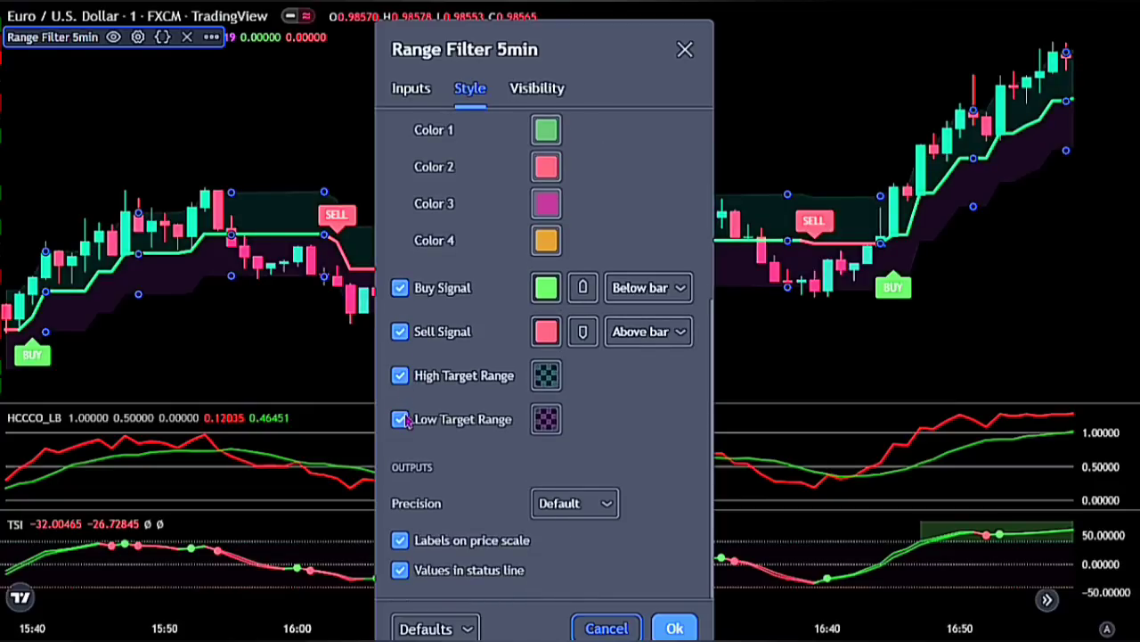
click(674, 628)
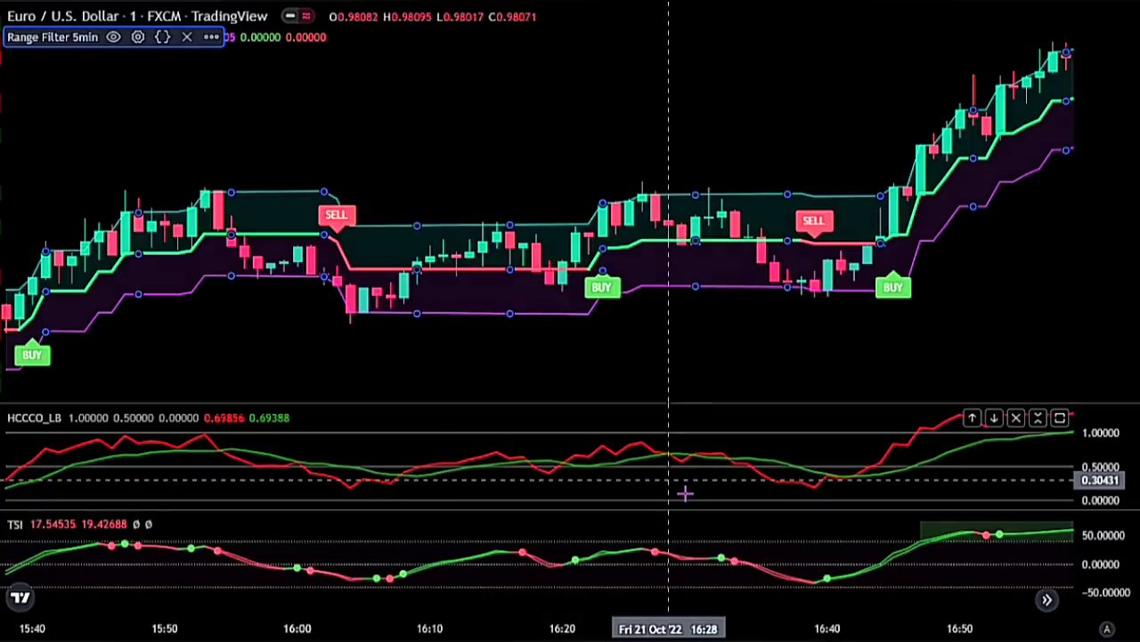
Set the TSI indicator's Long Length to 9 and Signal Length to 13
click(453, 571)
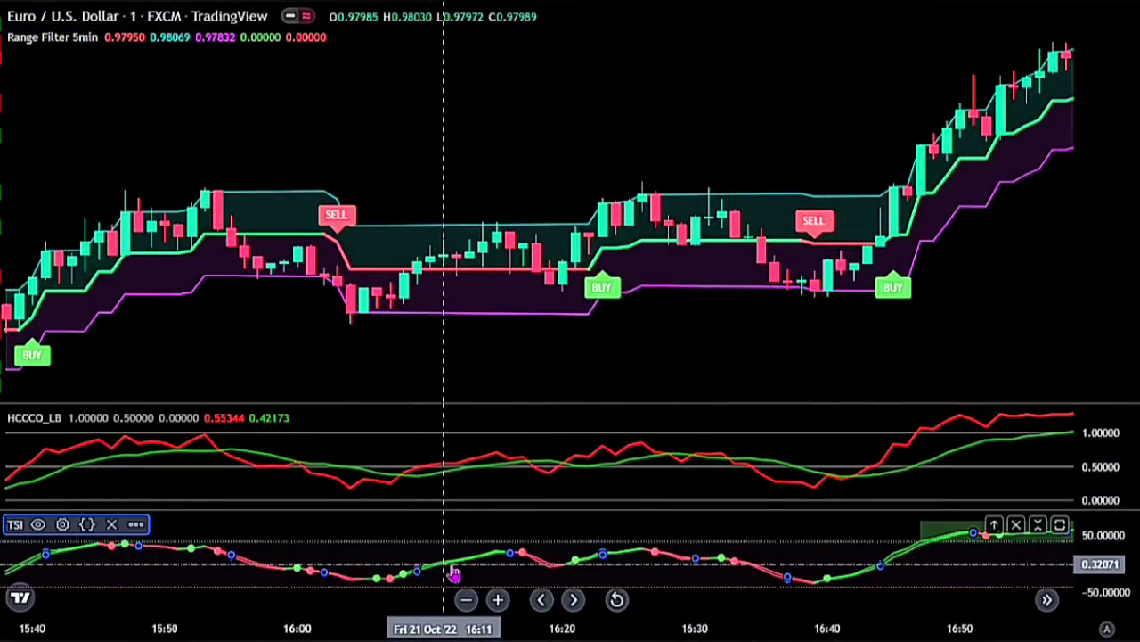
double_click(456, 577)
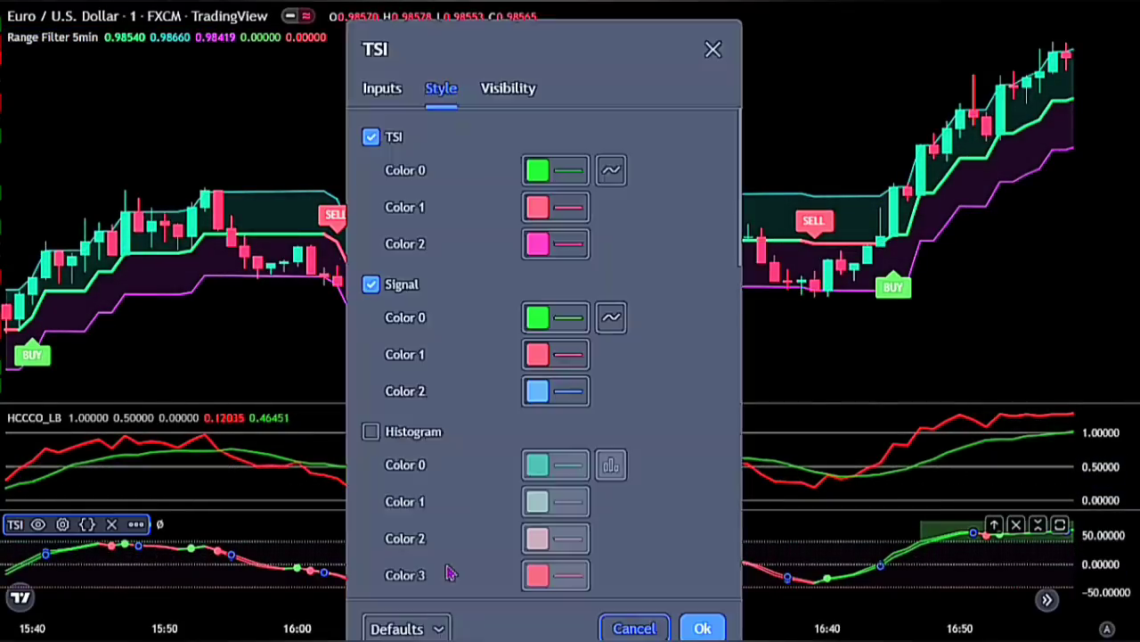
click(374, 89)
drag(492, 150, 470, 158)
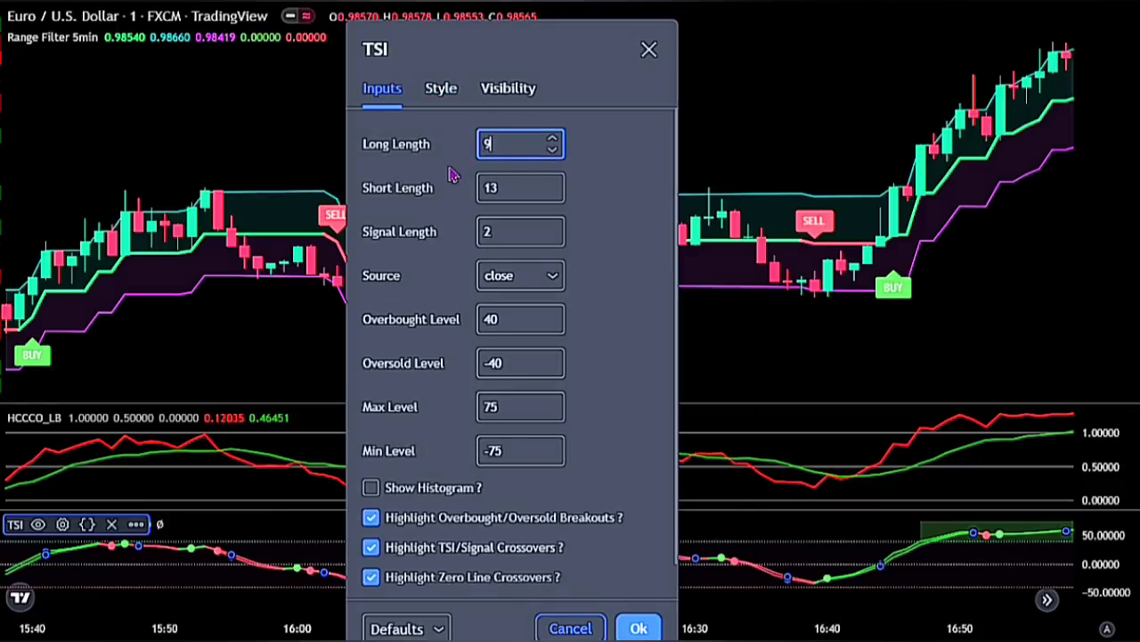
click(503, 250)
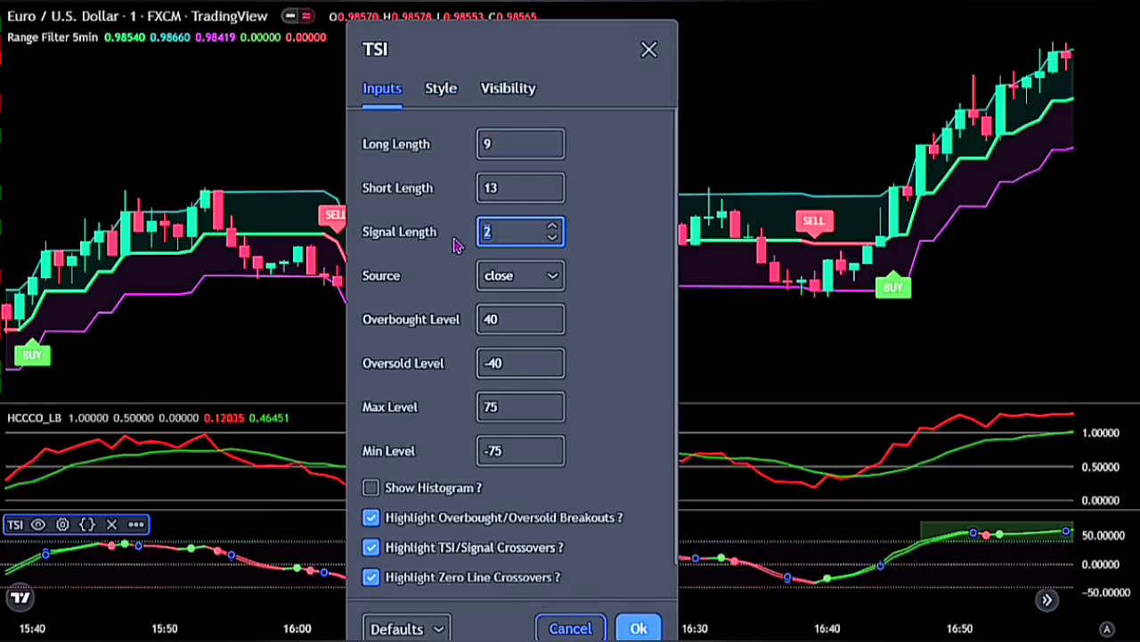
text(13)
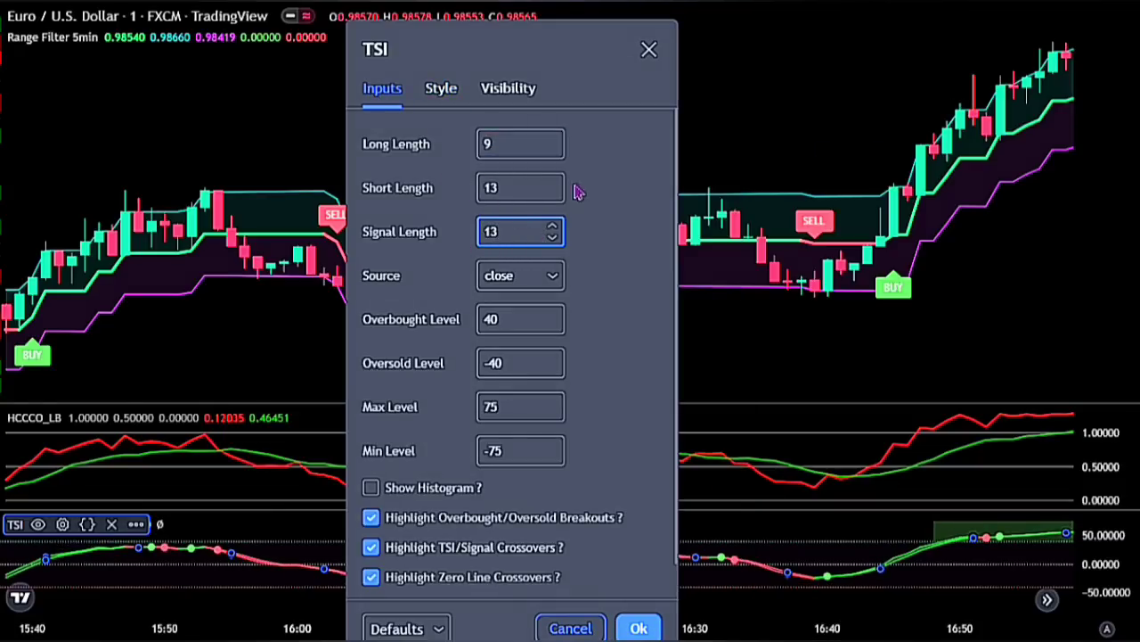
Make TSI's Overbought Level Breakout Color 0 solid green and its Oversold Level Breakout Color 0 solid red, and apply the settings
click(441, 88)
scroll(464, 308, down, 3)
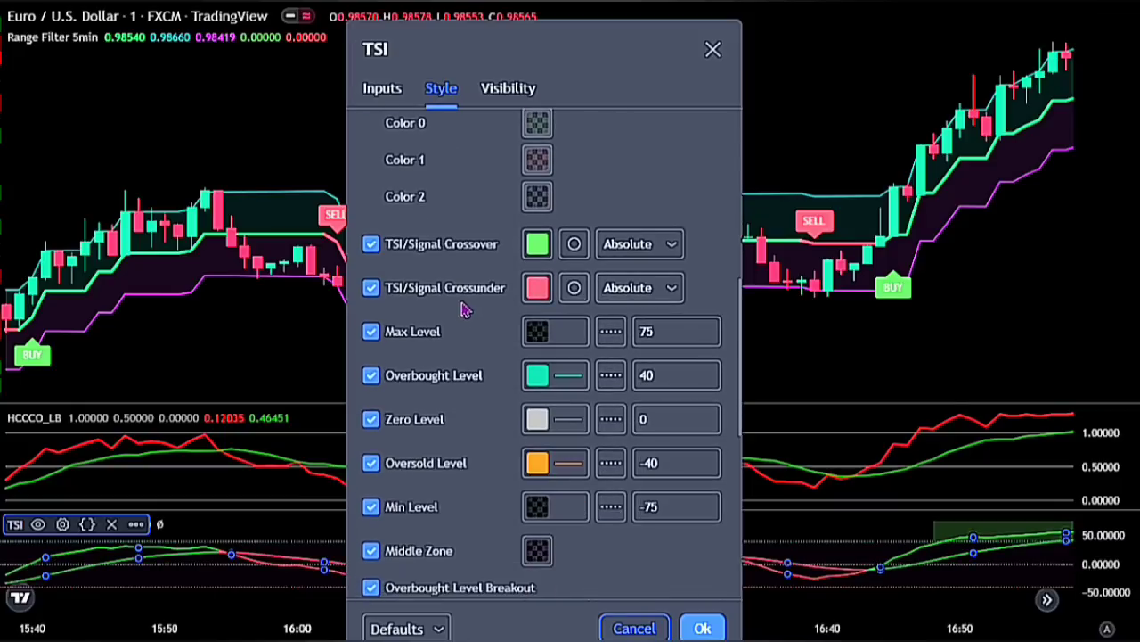
scroll(464, 307, down, 2)
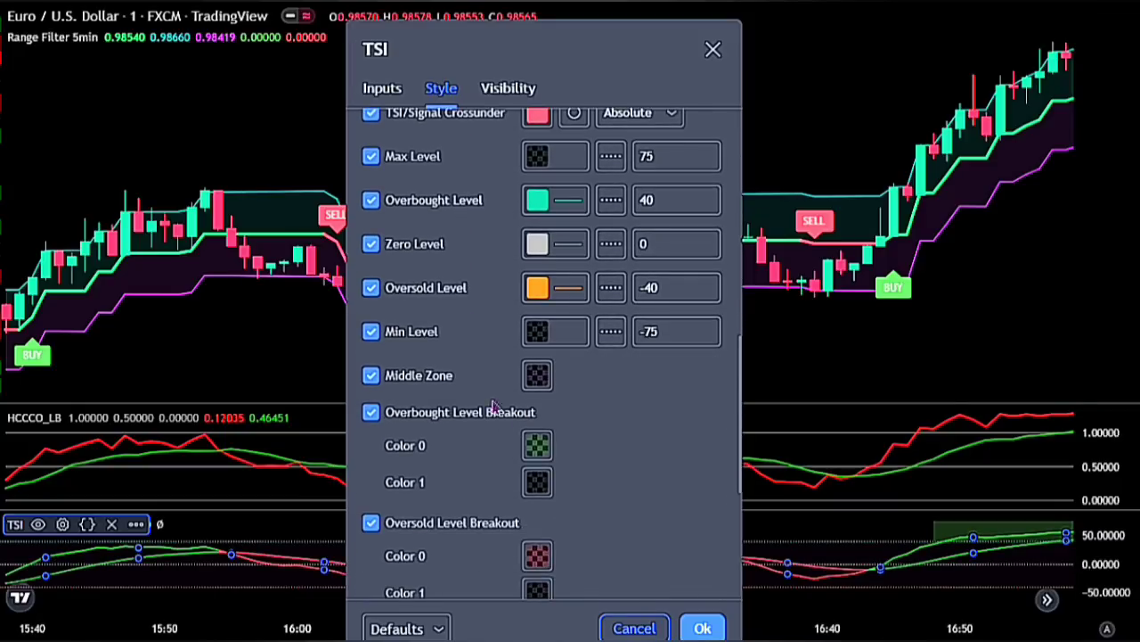
click(537, 448)
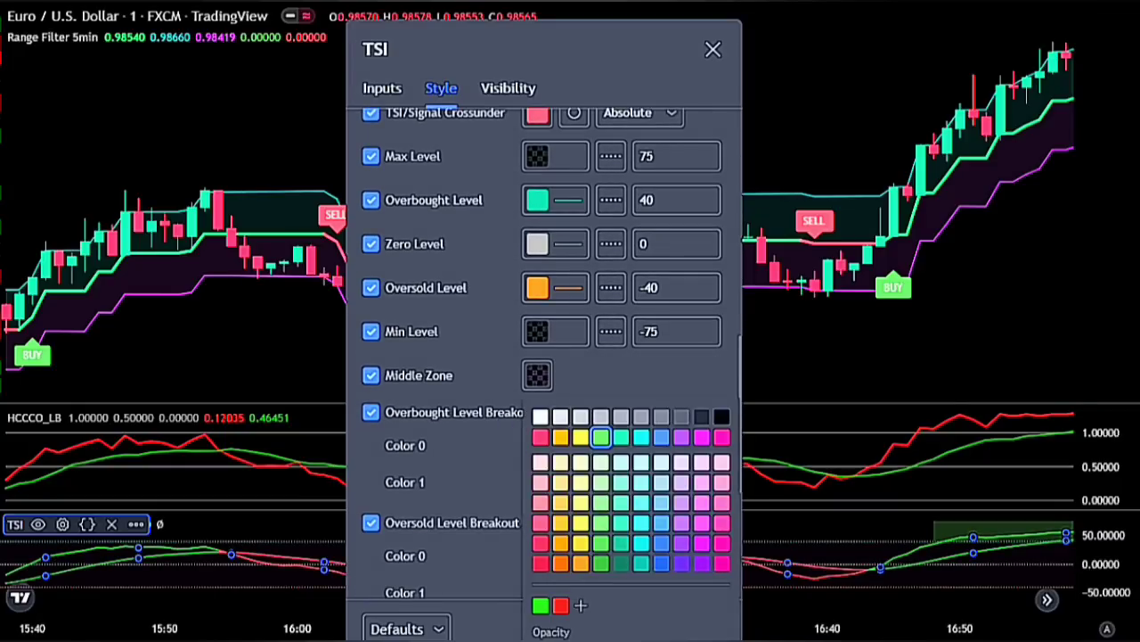
click(600, 437)
click(558, 556)
click(538, 555)
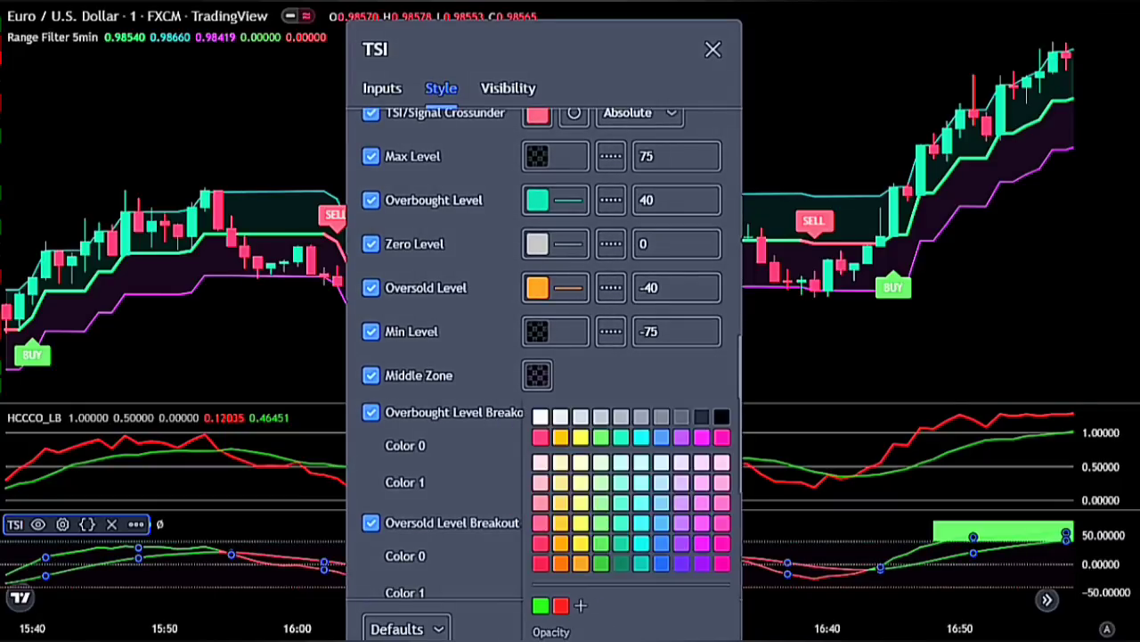
click(517, 512)
scroll(691, 535, down, 2)
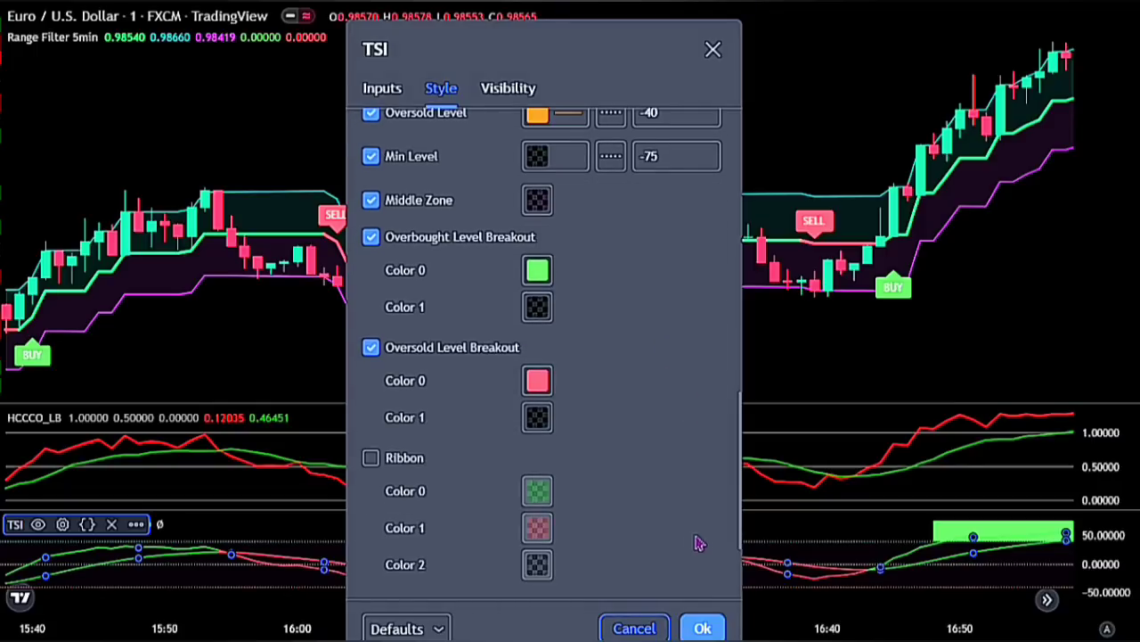
click(703, 628)
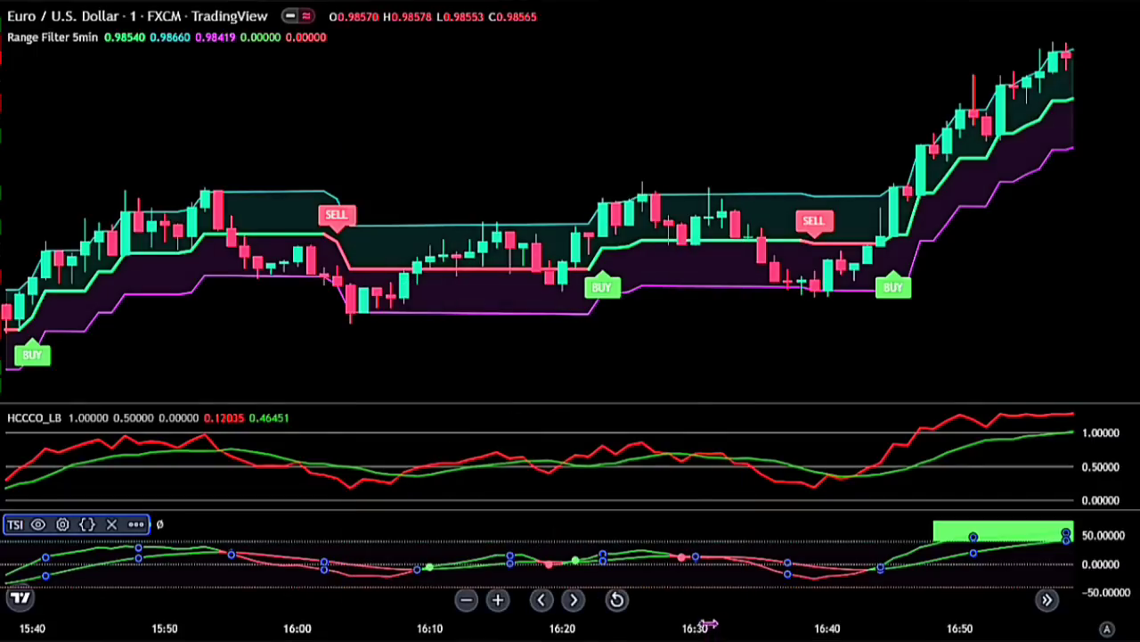
Set the HCCCO_LB oscillator's Short Cycle Length to 9, Medium Cycle Length to 21 and Medium Cycle Multiplier to 3.5
double_click(574, 473)
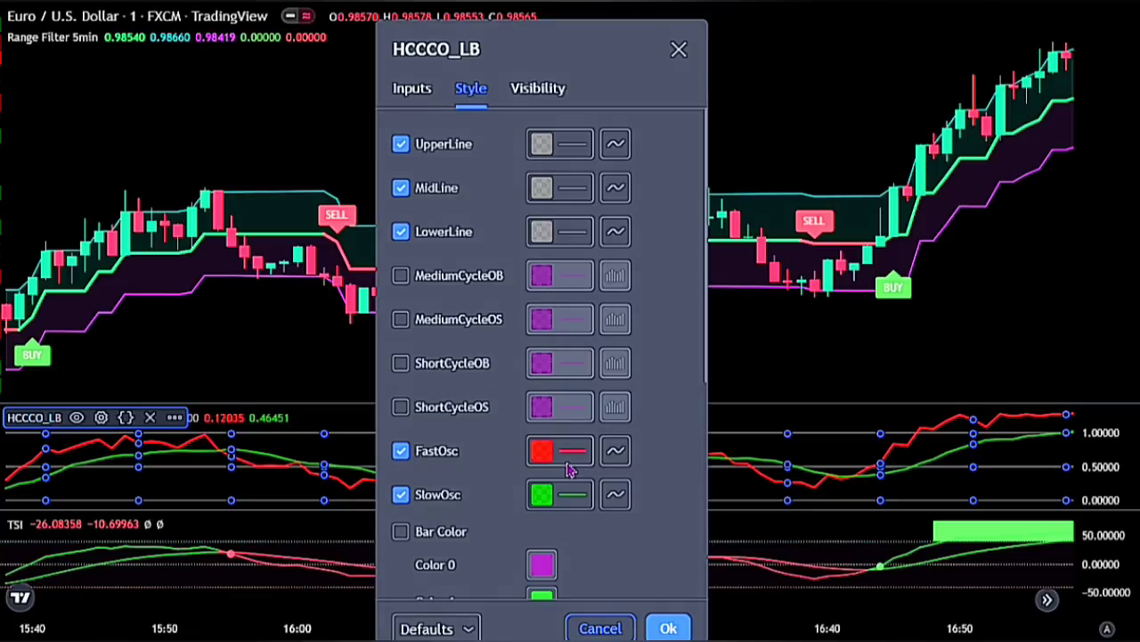
click(412, 89)
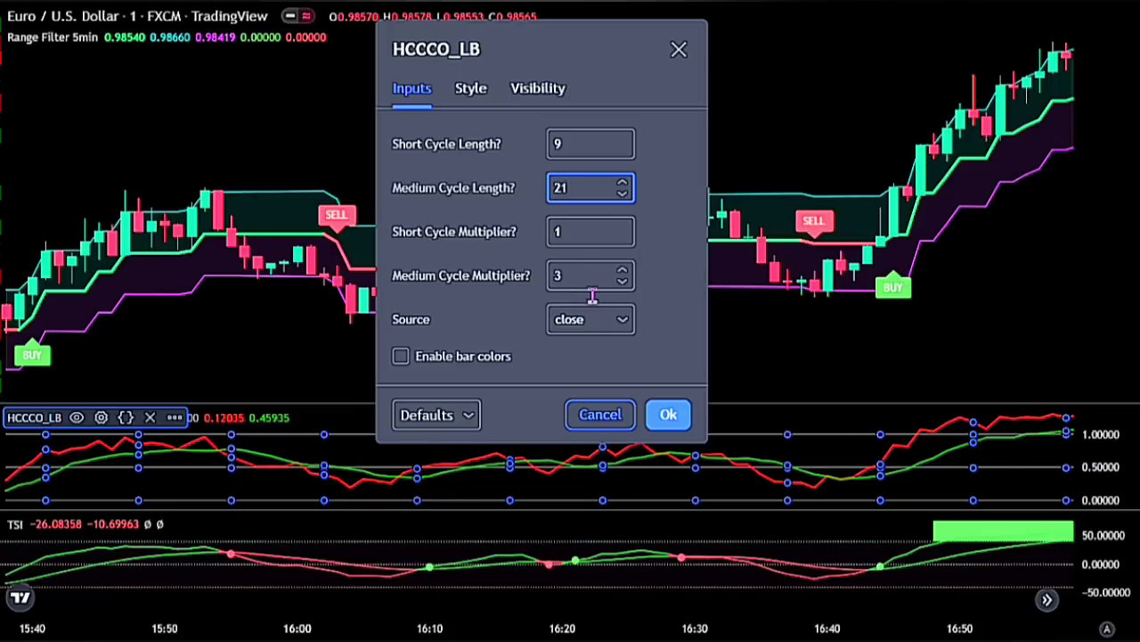
text(.5)
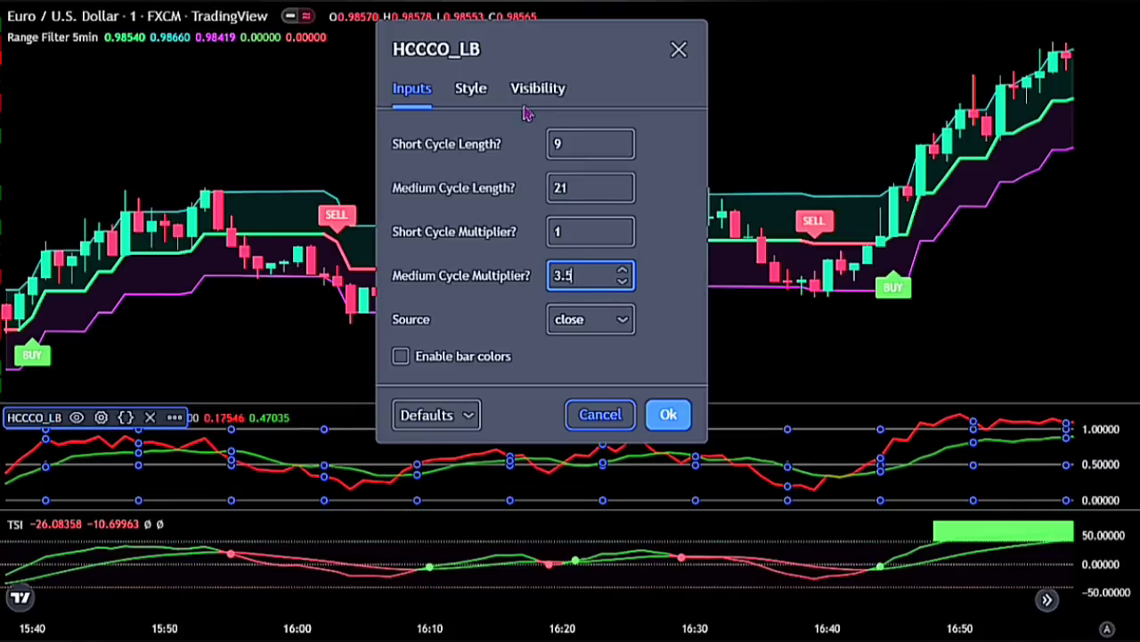
Color HCCCO_LB's UpperLine green and its LowerLine red
click(487, 95)
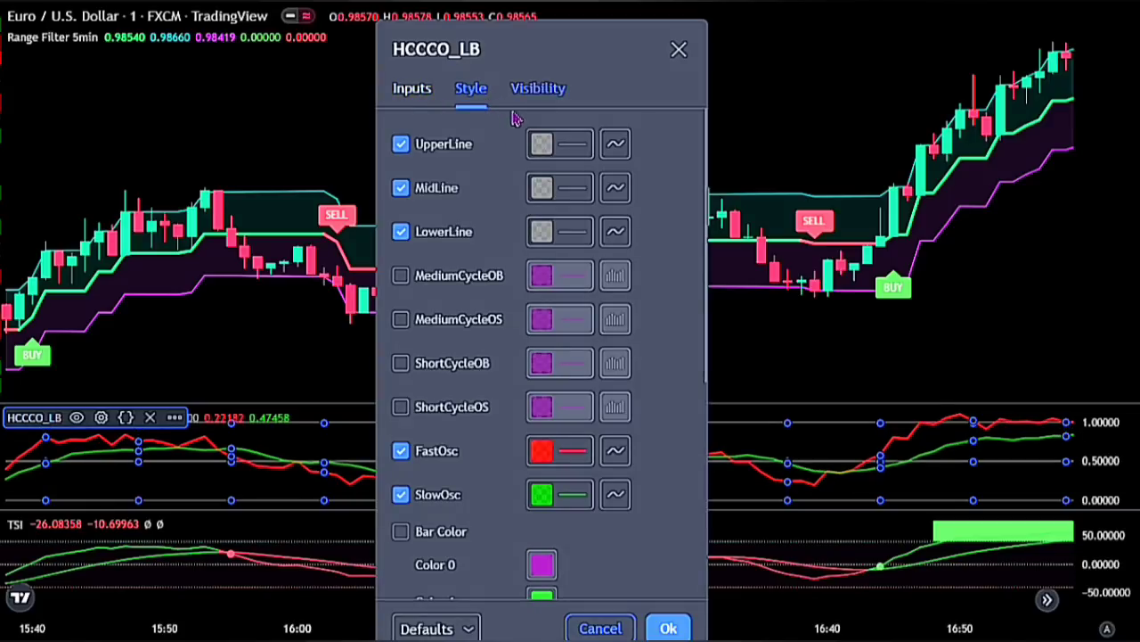
click(544, 144)
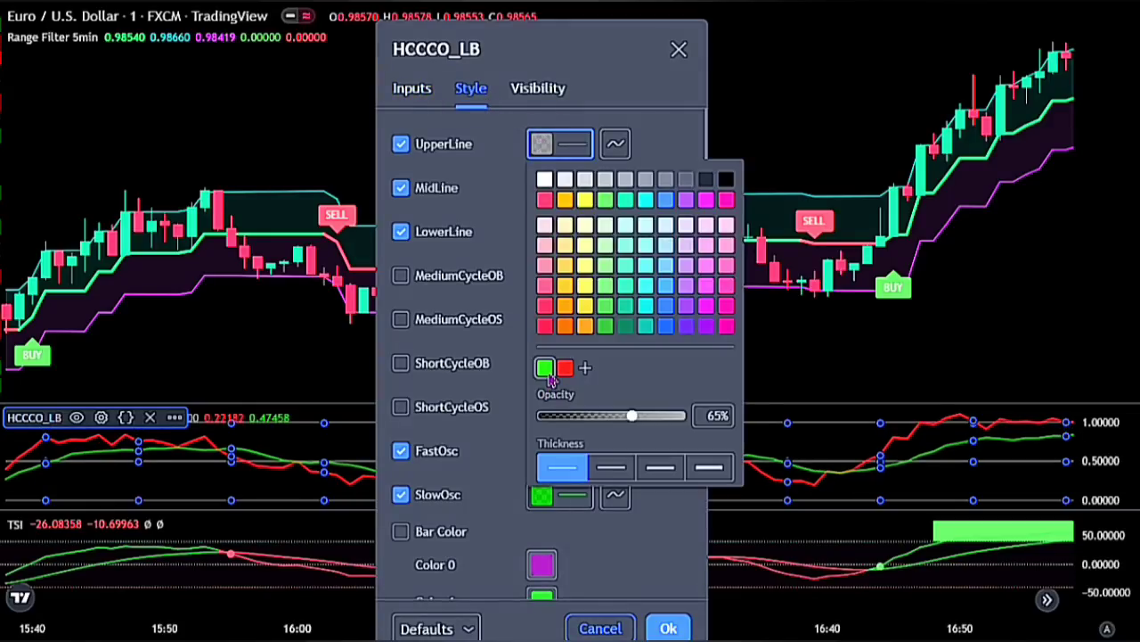
click(502, 269)
click(559, 231)
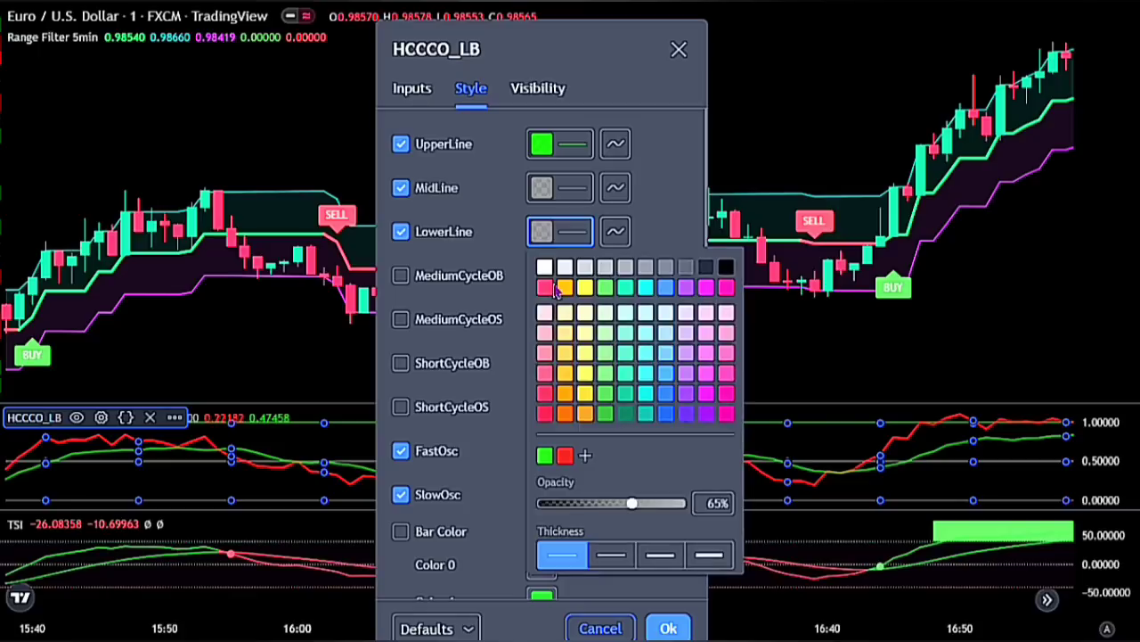
click(567, 457)
click(508, 339)
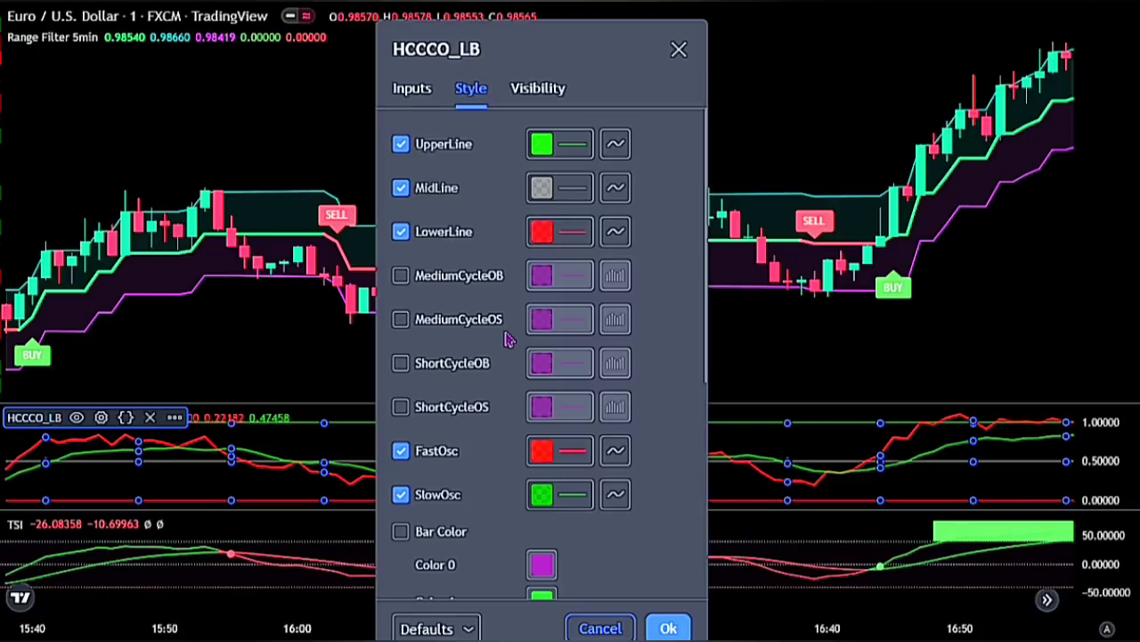
Turn on the MediumCycleOB, MediumCycleOS, ShortCycleOB and ShortCycleOS plots of HCCCO_LB
click(401, 277)
click(401, 362)
click(401, 406)
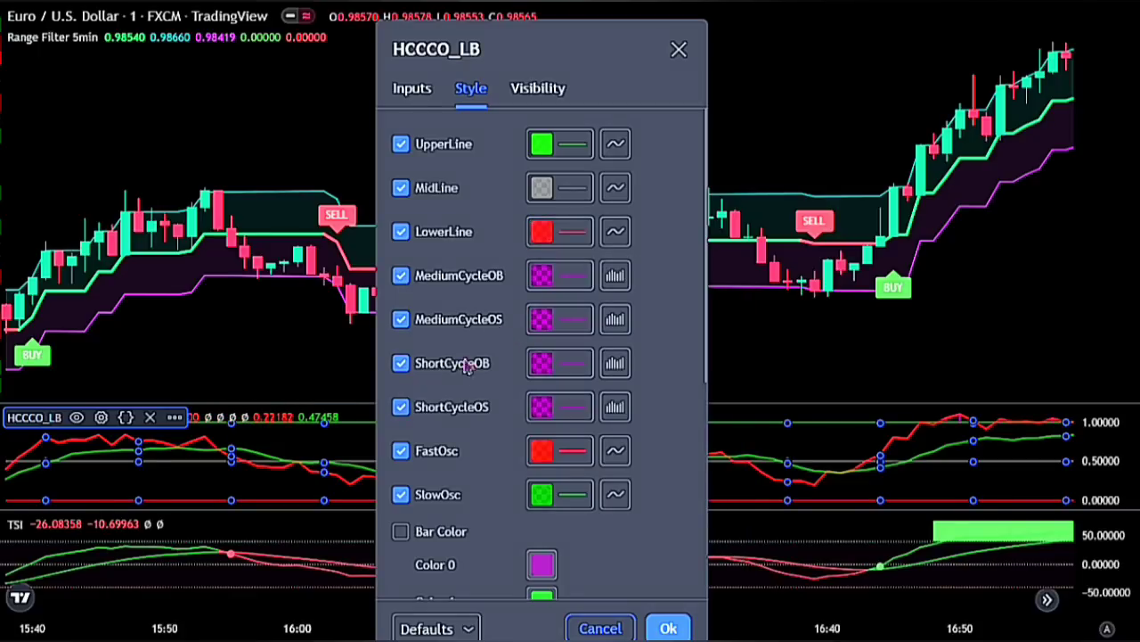
Make the four cycle OB and OS plots white at 100% opacity with thicker lines, hide SlowOsc, and apply the settings
click(542, 275)
click(544, 311)
click(545, 319)
click(542, 275)
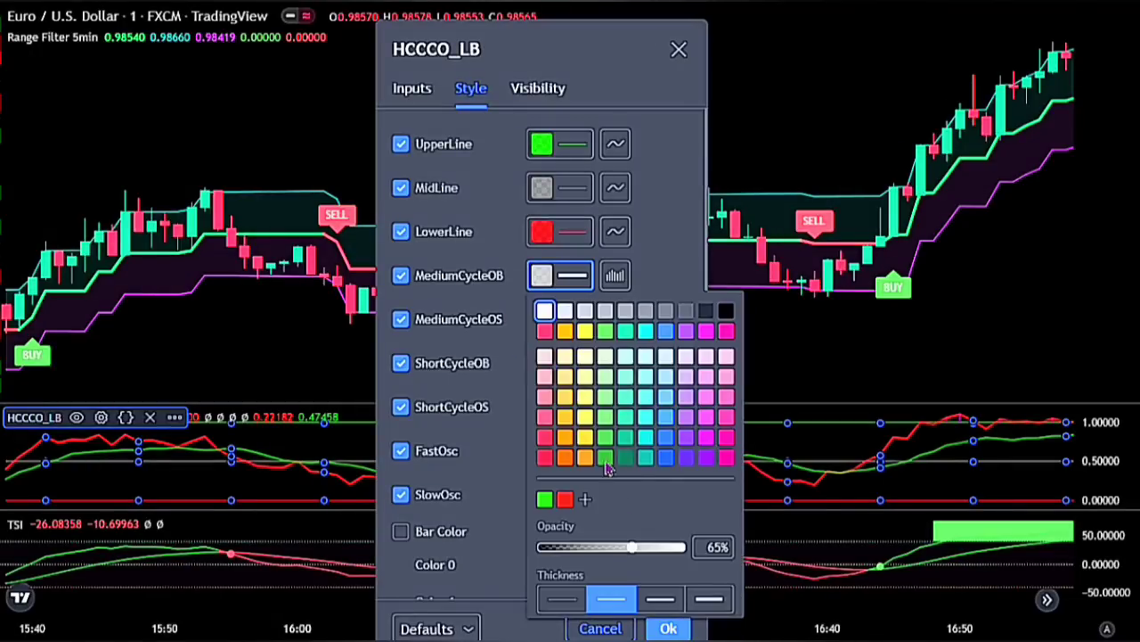
click(542, 319)
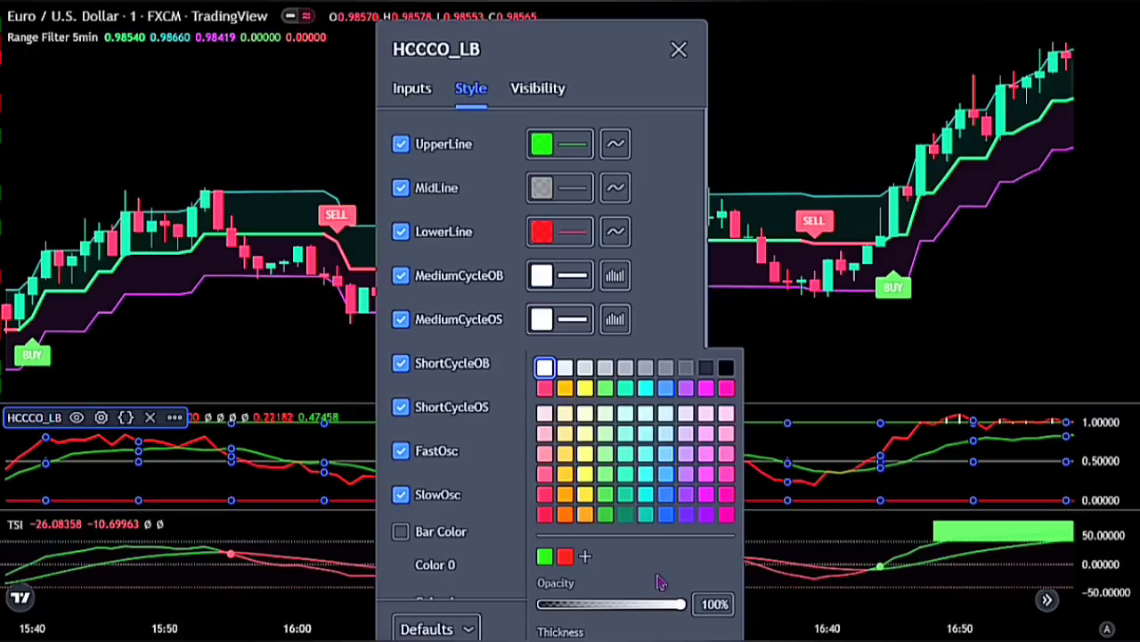
click(503, 444)
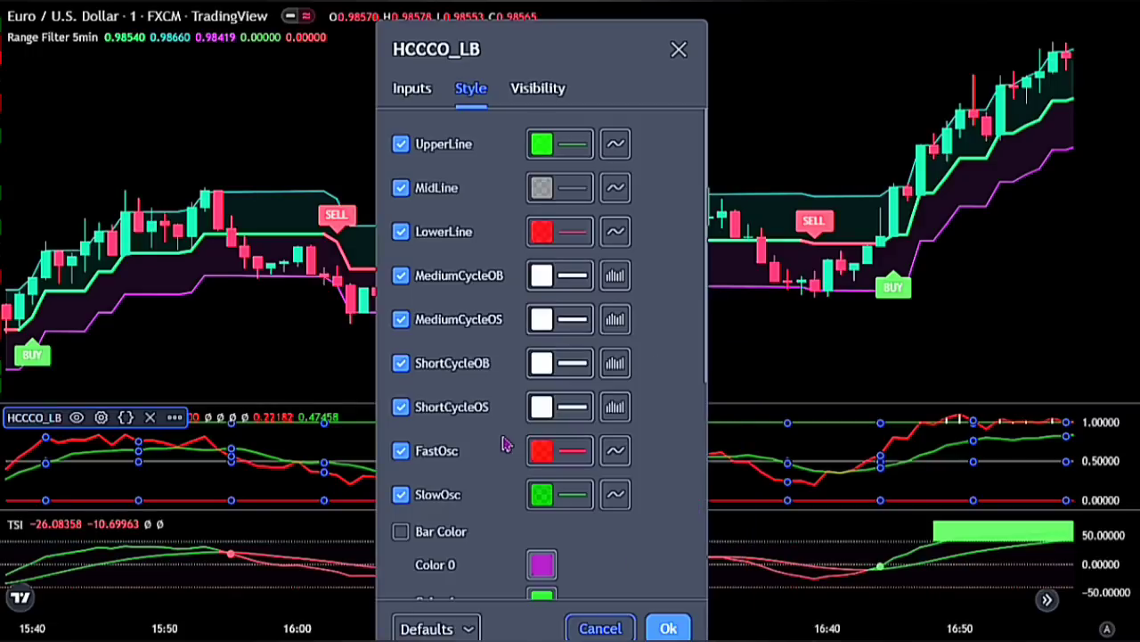
click(401, 495)
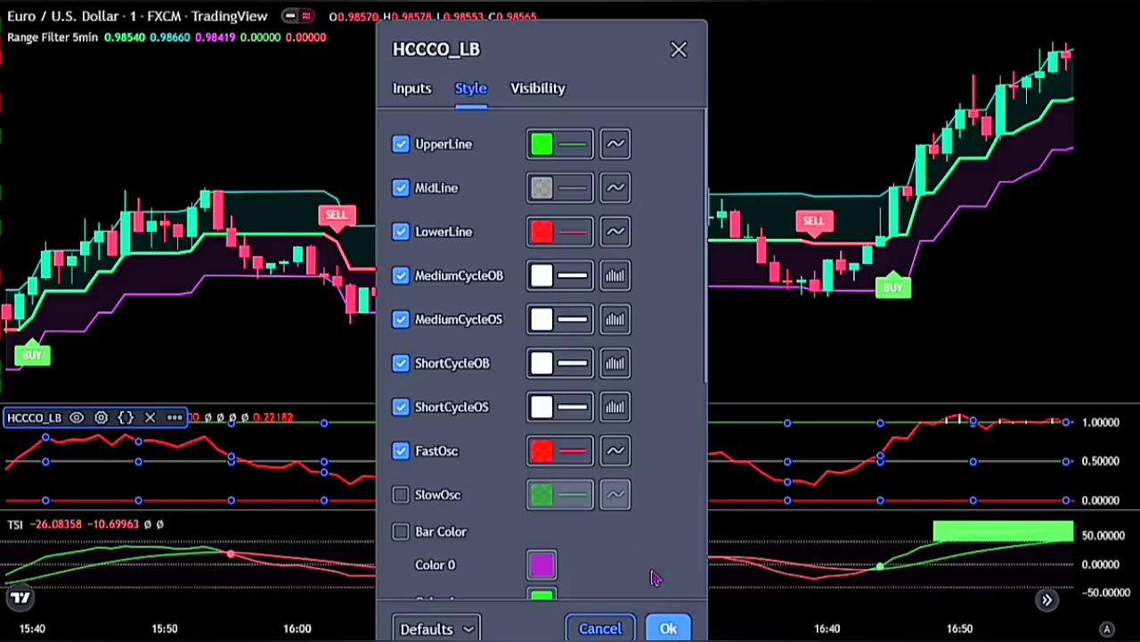
click(666, 630)
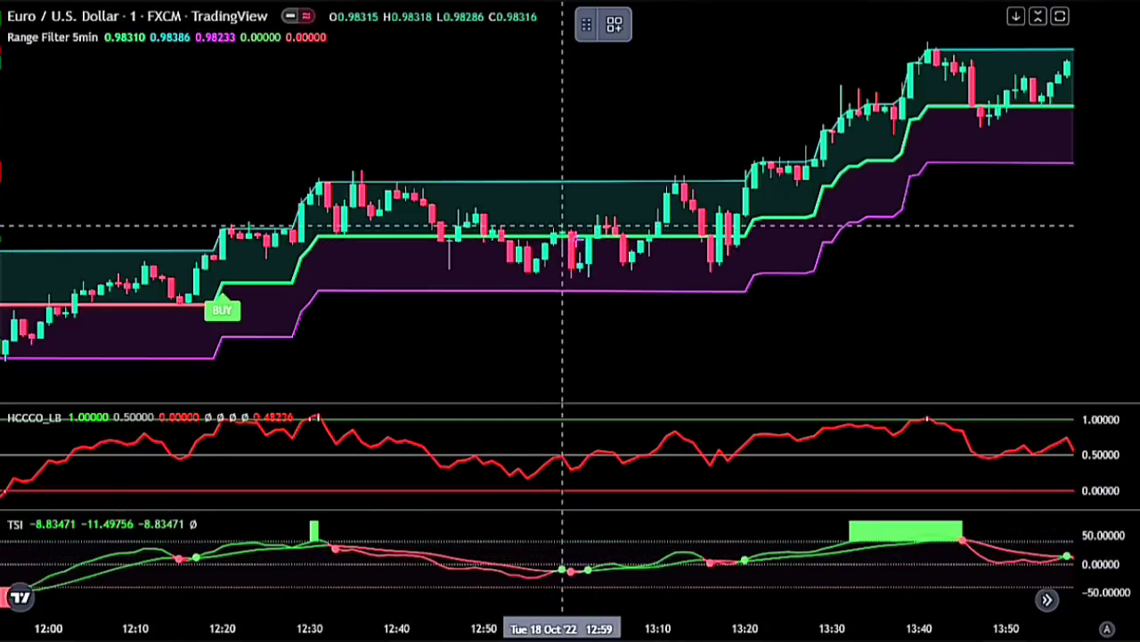
Place a long position at 12:59 on 18 Oct with its stop about 0.00089 below entry, raising the target and extending the box forward in time
click(562, 228)
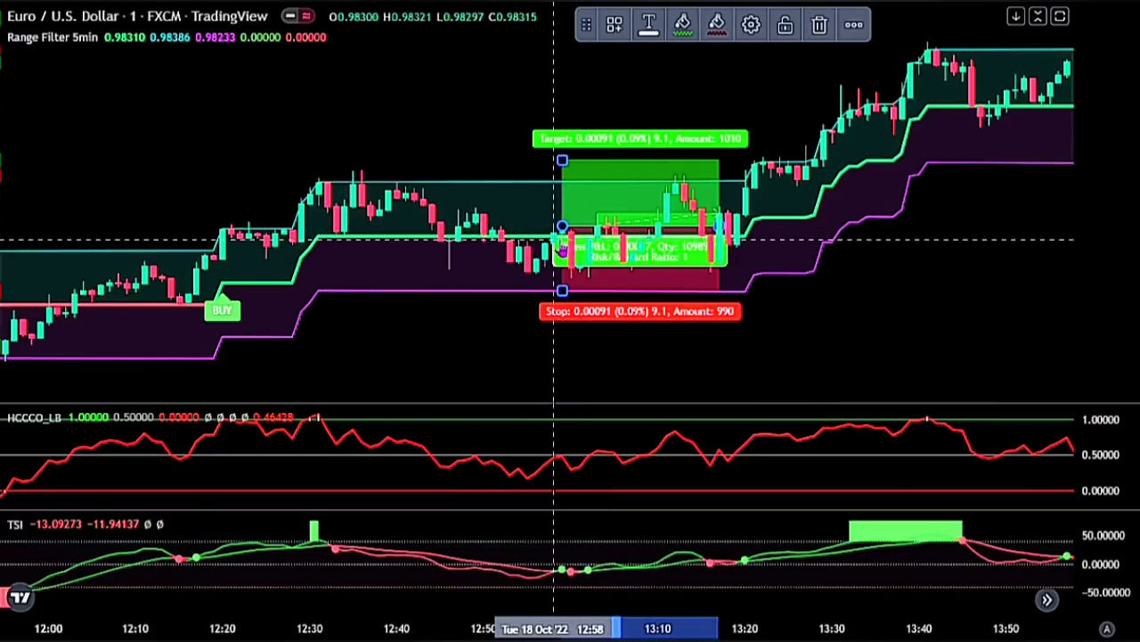
drag(563, 290, 563, 290)
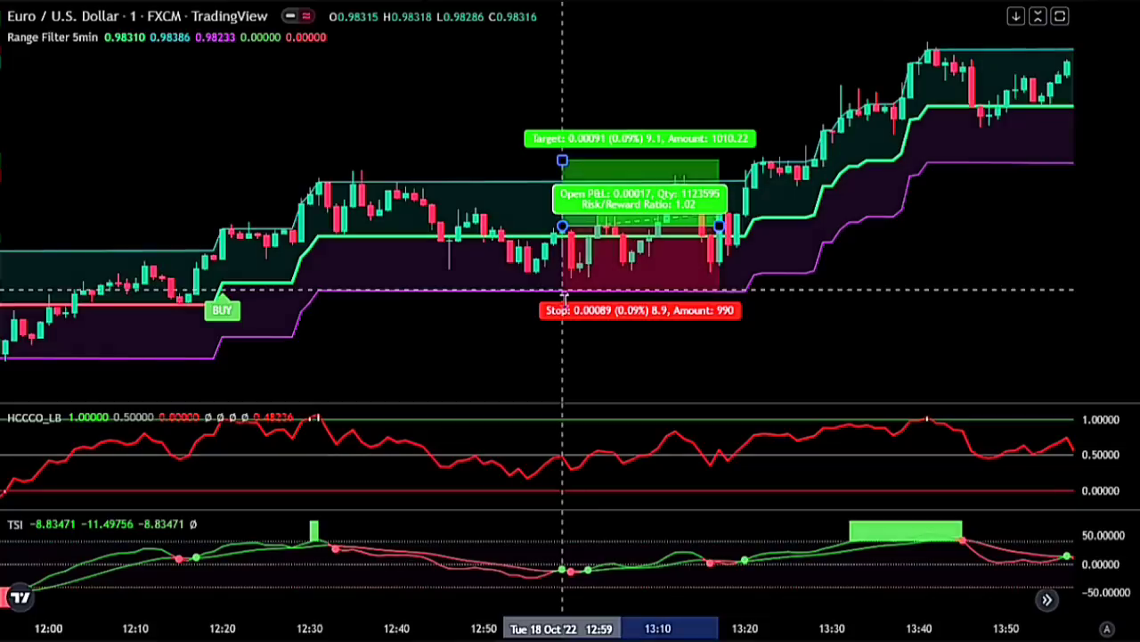
drag(562, 160, 588, 106)
drag(744, 238, 909, 237)
click(940, 244)
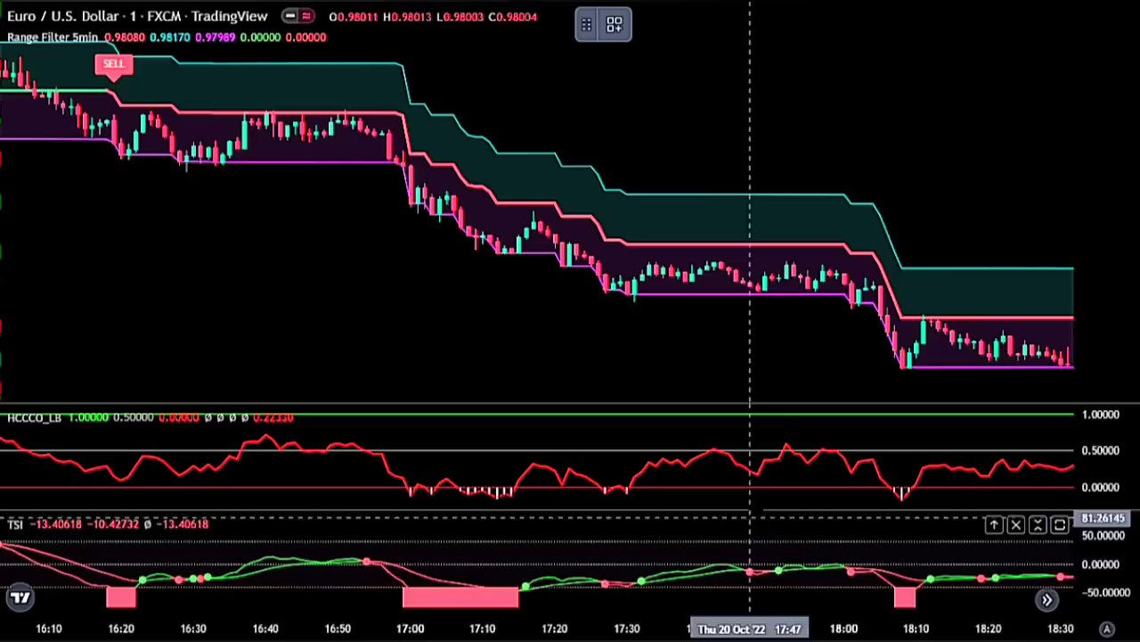
Place a short position at 17:47 on 20 Oct with its stop about 0.00078 above entry and its target about twice that distance below
click(751, 288)
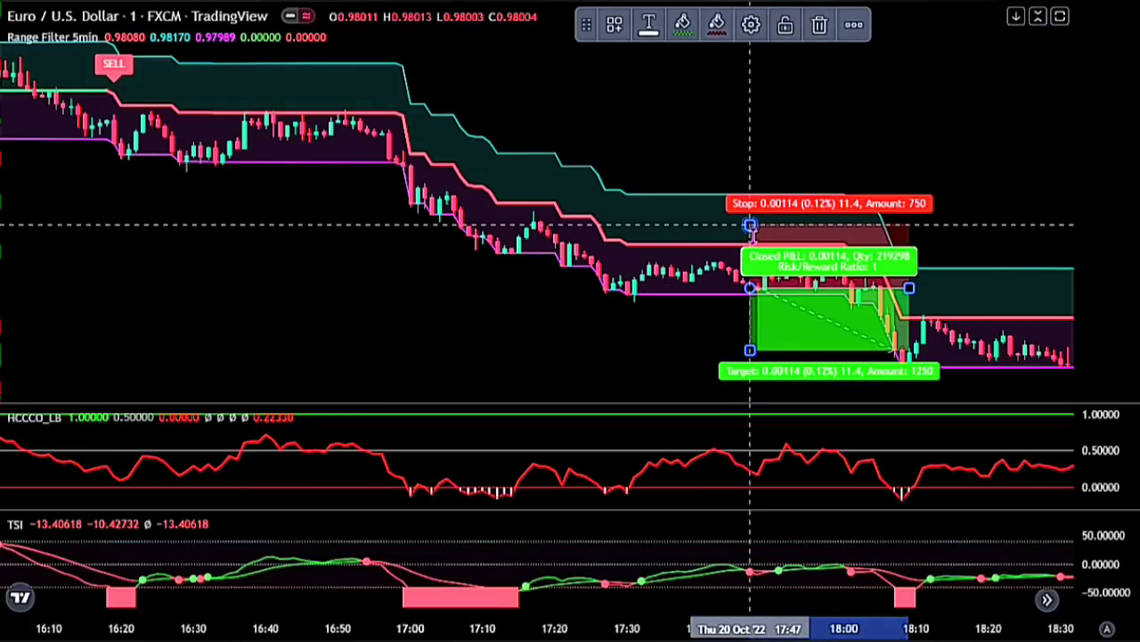
drag(750, 226, 750, 245)
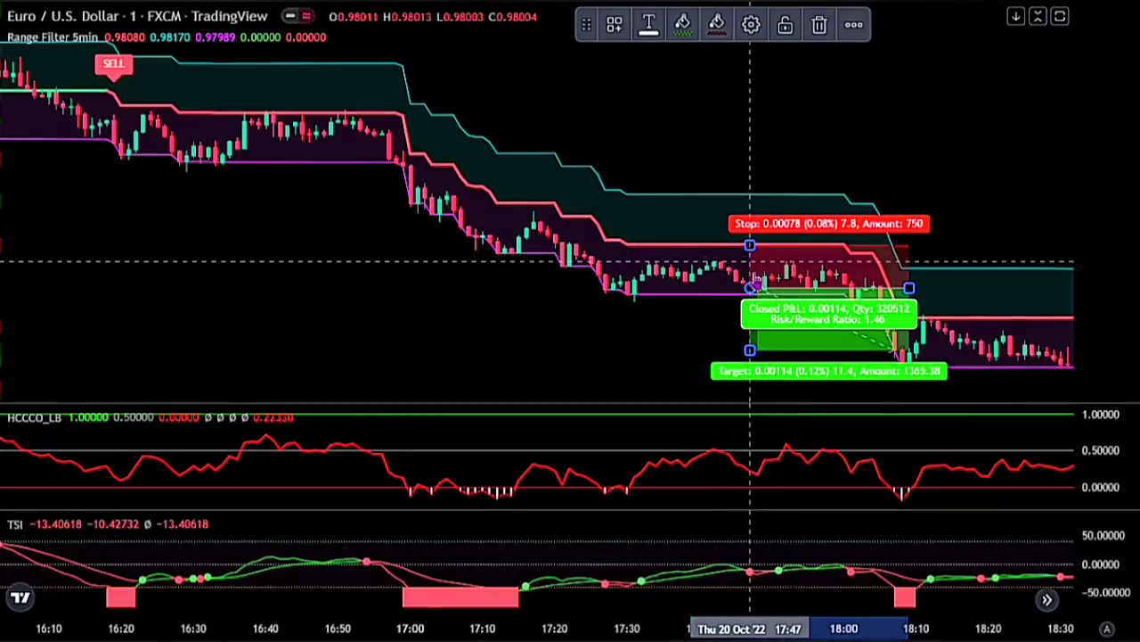
drag(755, 349, 766, 380)
click(986, 241)
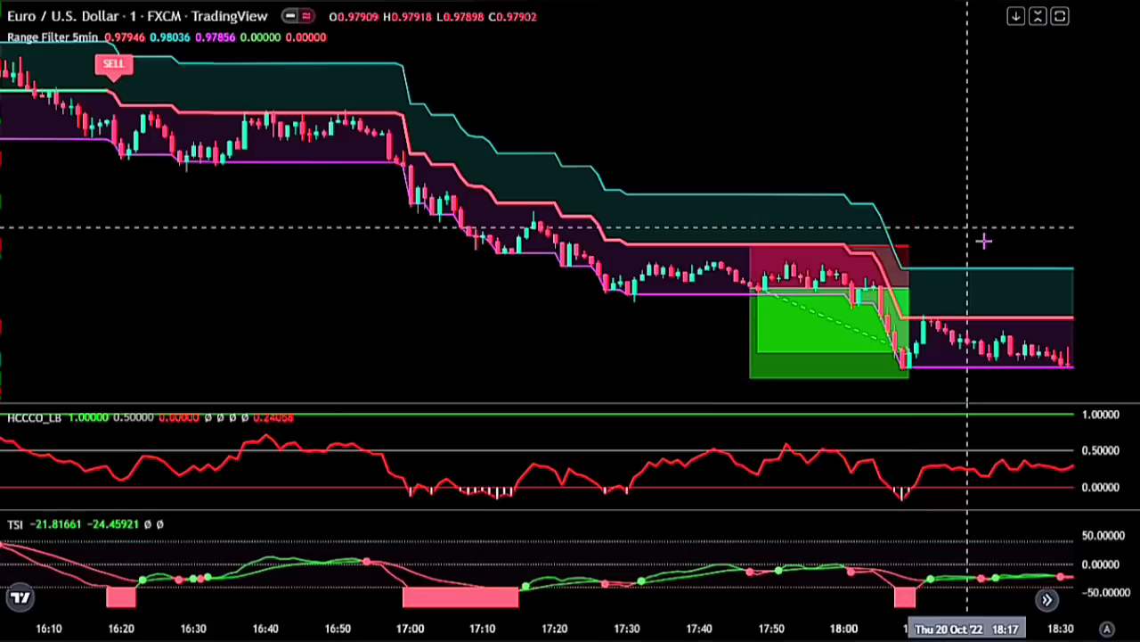
Extend the short position's end time to about 18:48 so it covers the candles reaching the target
scroll(944, 247, right, 5)
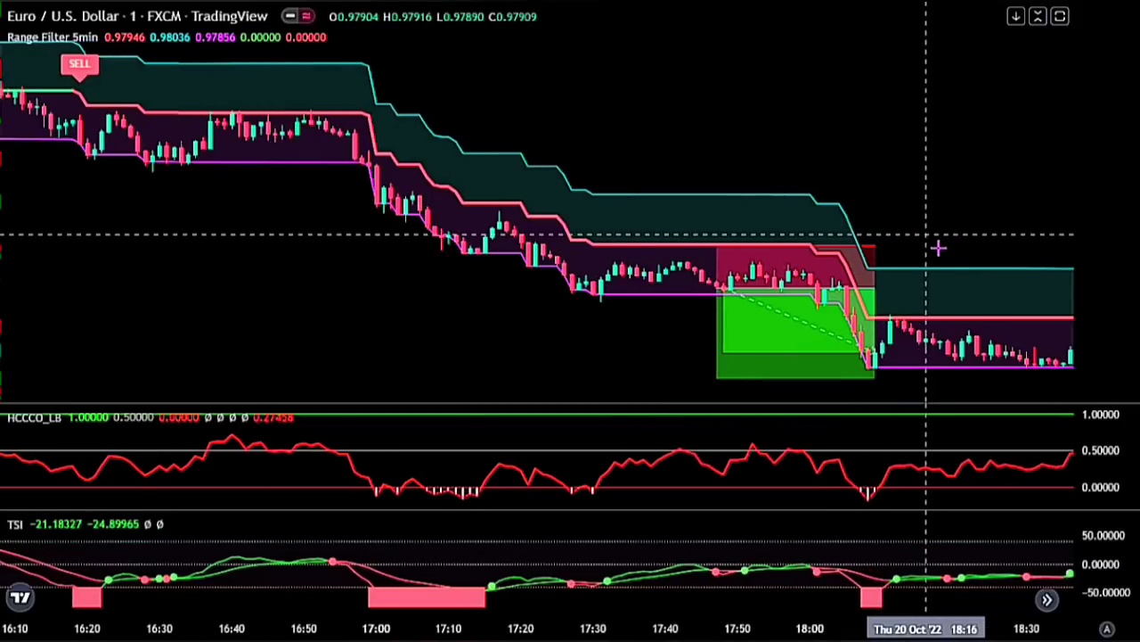
drag(760, 265, 1041, 265)
click(967, 199)
scroll(957, 220, right, 4)
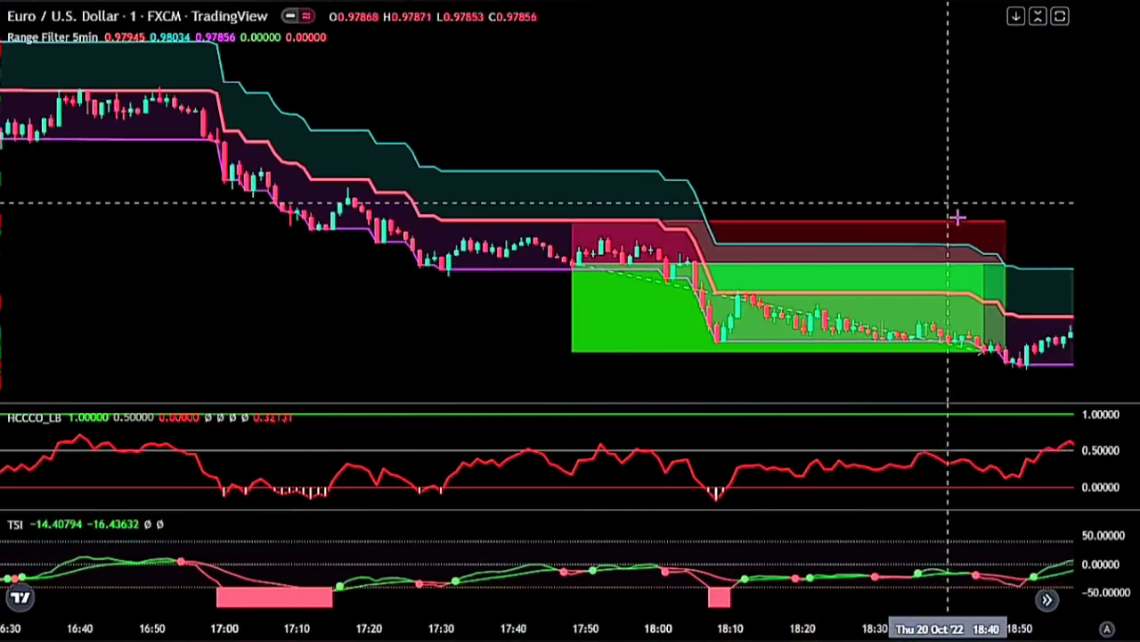
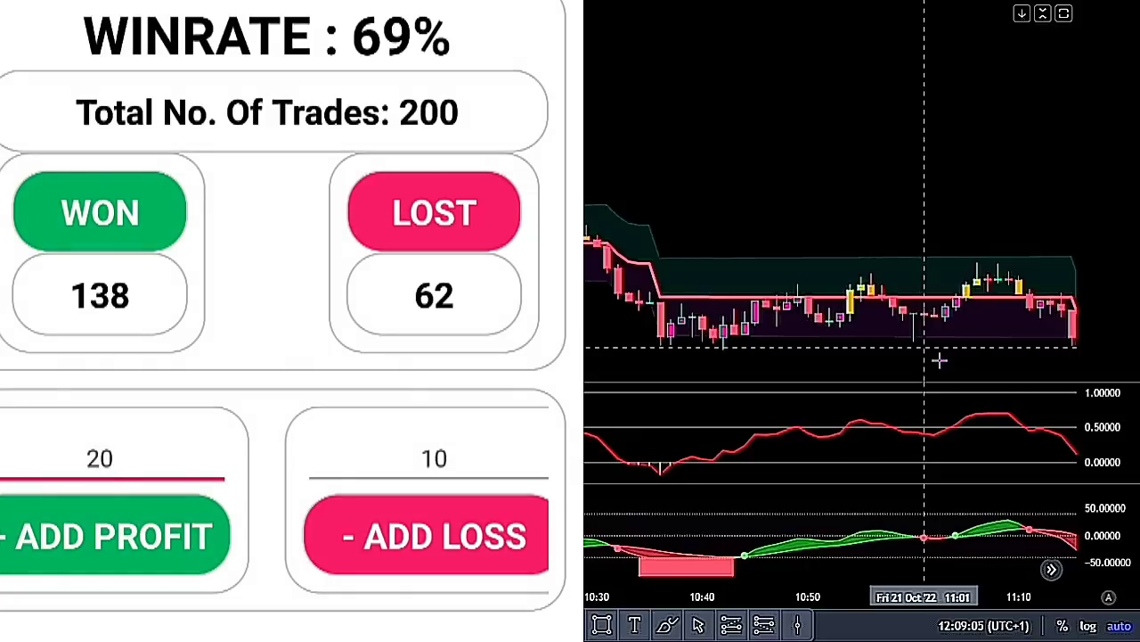
In the TRADE BETA STRATEGY LIST Google Sheet, select row 9 and review the ratio, ROI, time frame and win rate of the listed strategies
scroll(291, 321, down, 5)
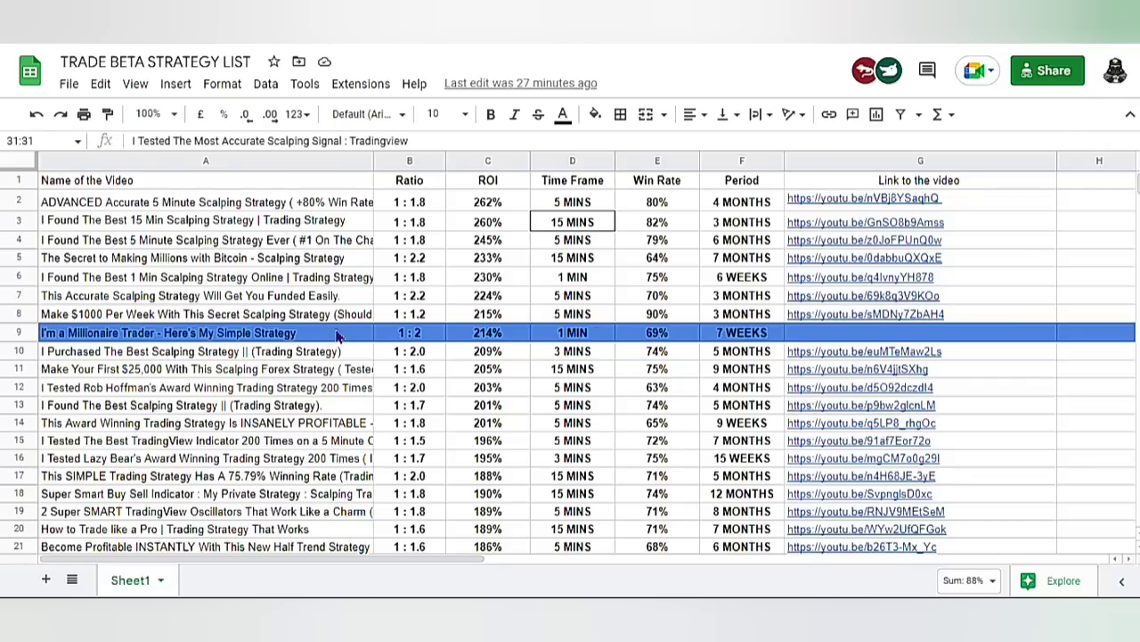
click(19, 335)
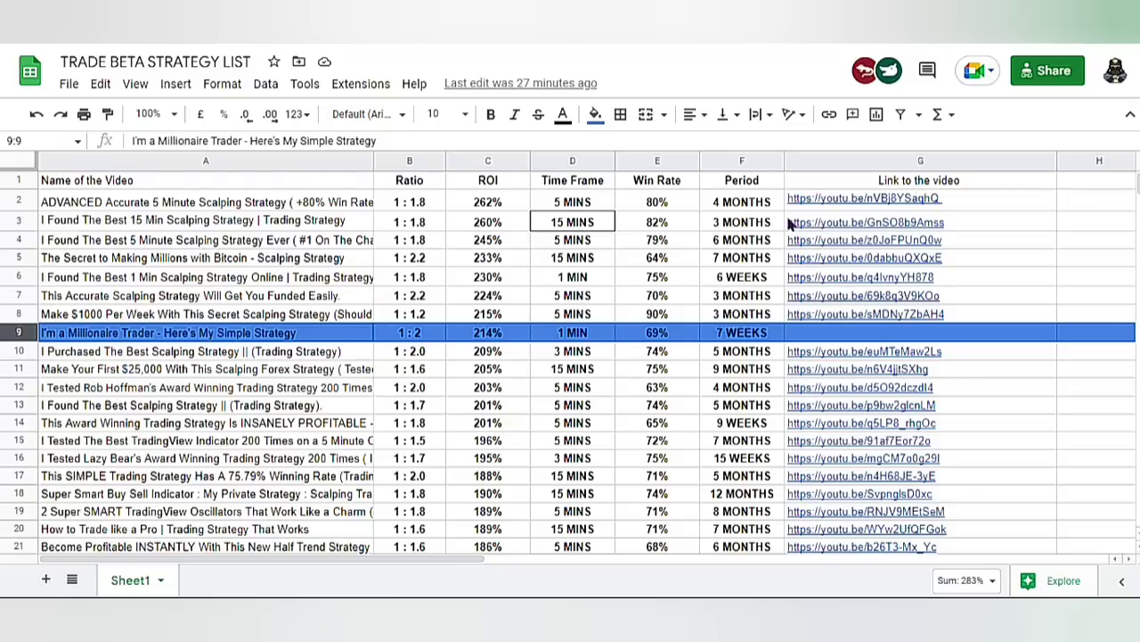
mouse_move(866, 240)
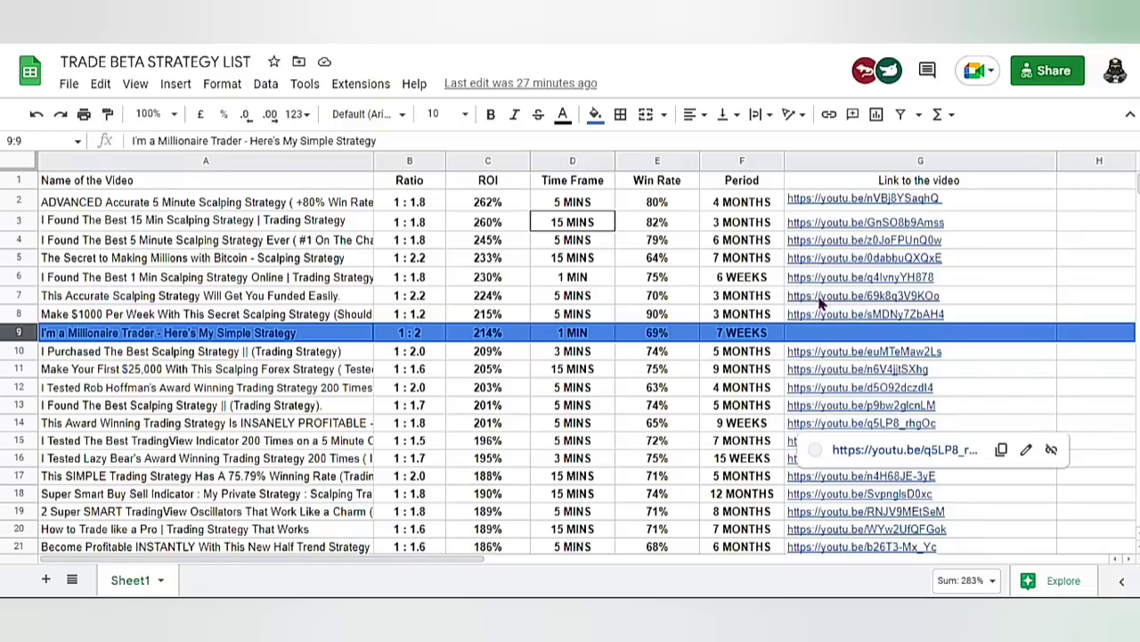
scroll(542, 410, down, 2)
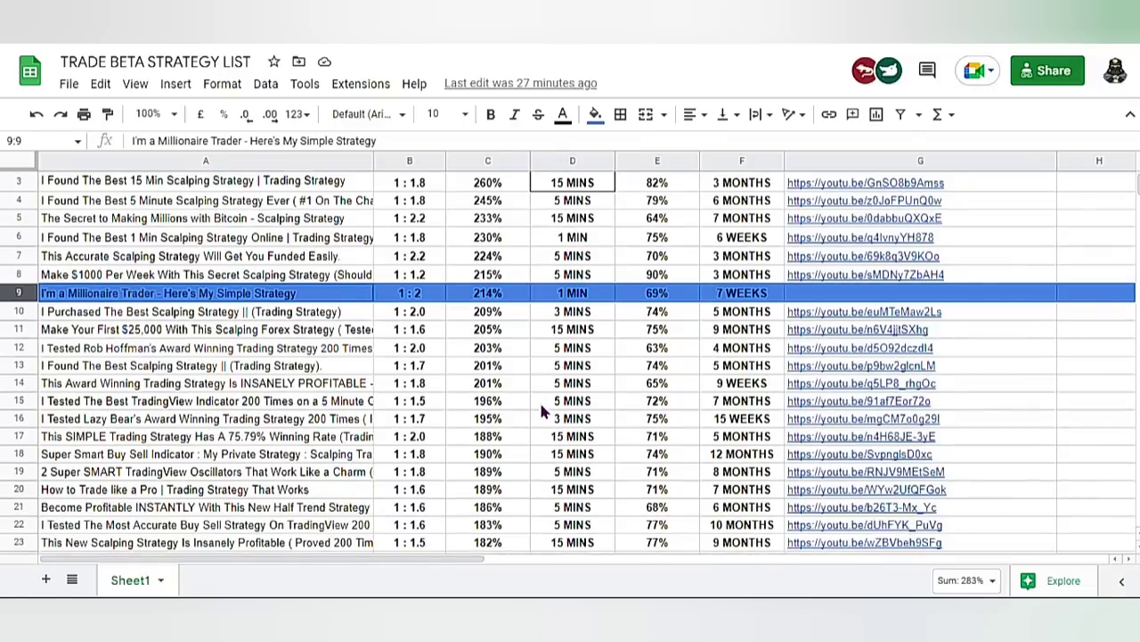
scroll(541, 410, down, 1)
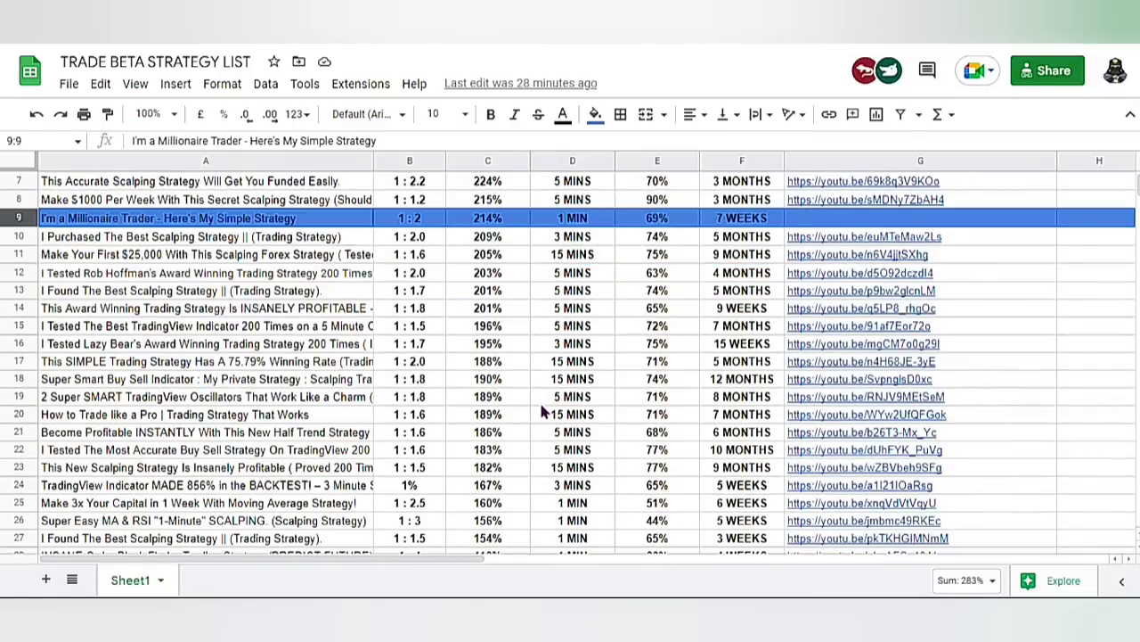
scroll(542, 410, down, 1)
scroll(542, 411, up, 1)
scroll(542, 411, down, 1)
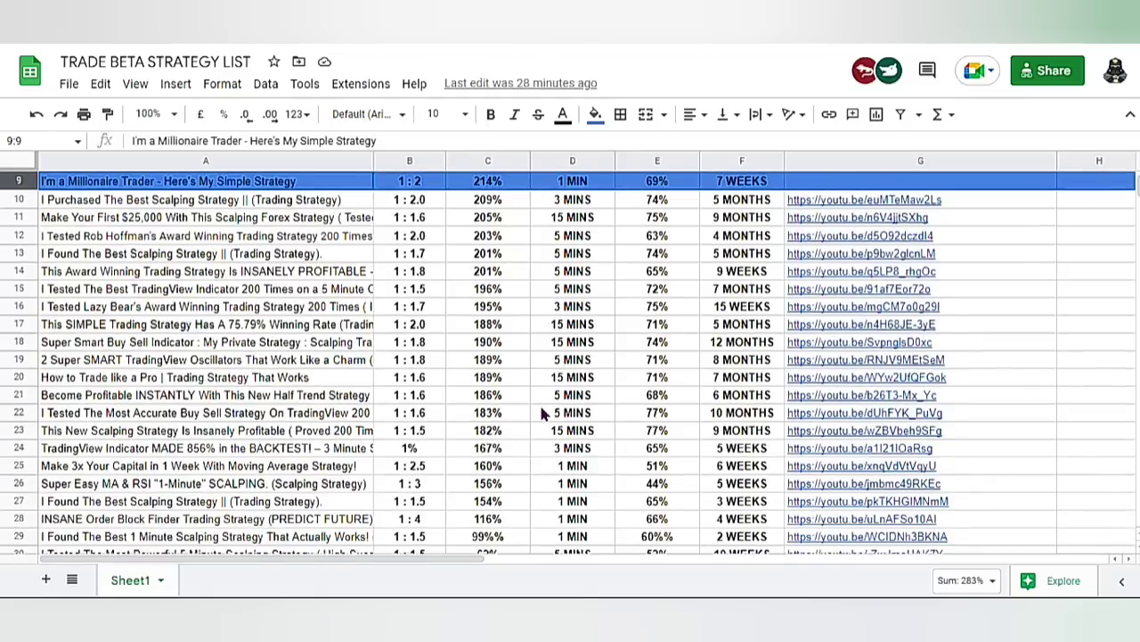
scroll(542, 413, down, 2)
scroll(542, 410, down, 1)
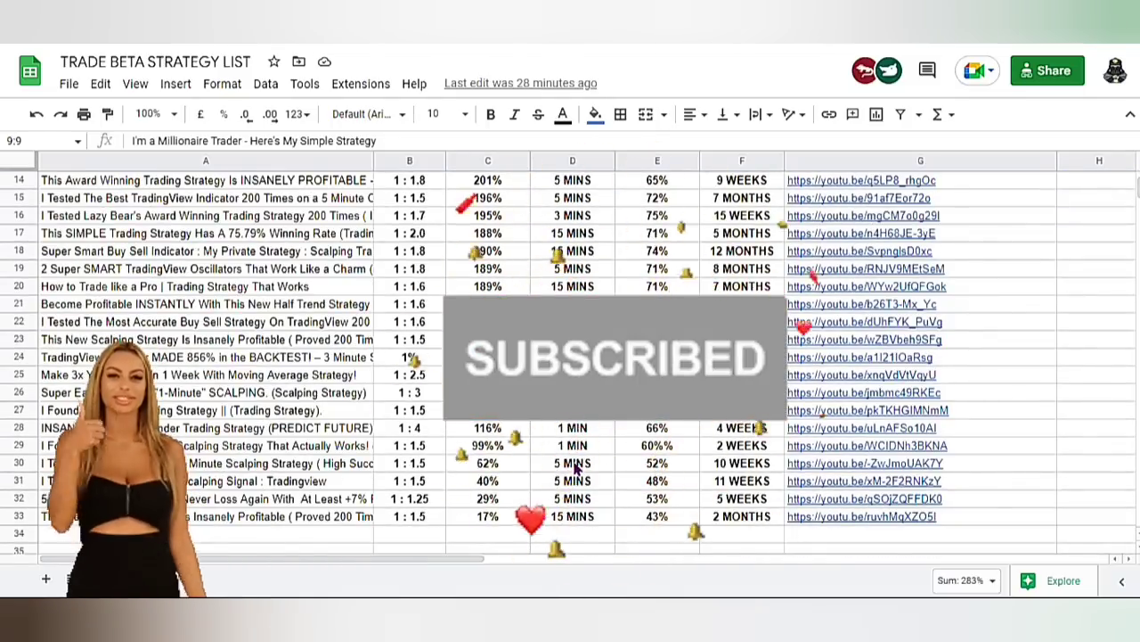
scroll(575, 466, up, 1)
scroll(575, 466, up, 1)
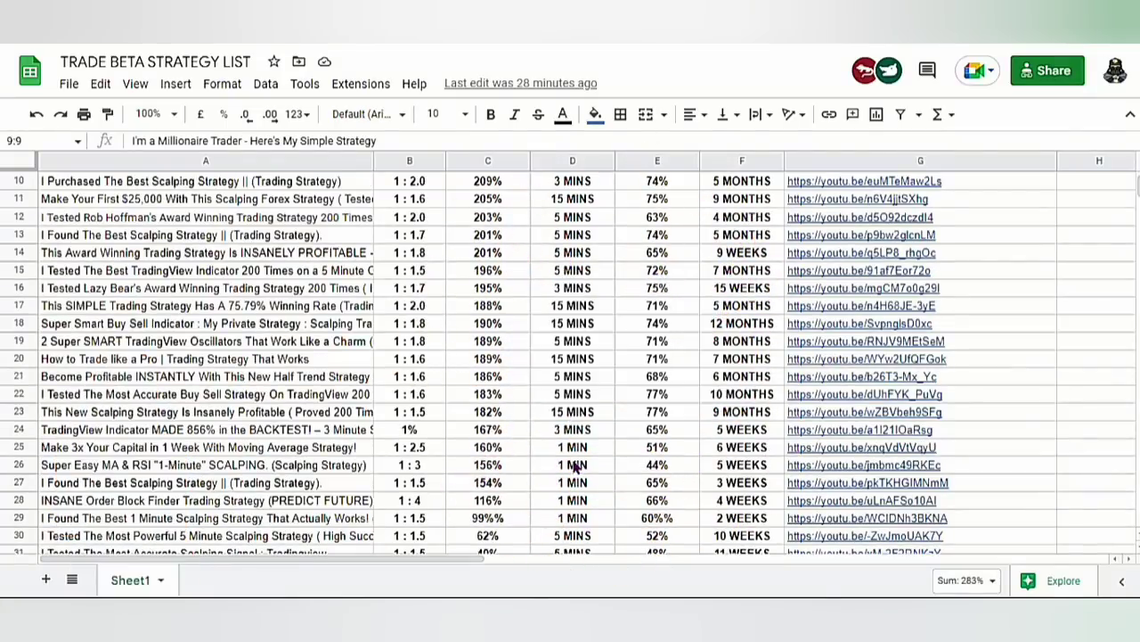